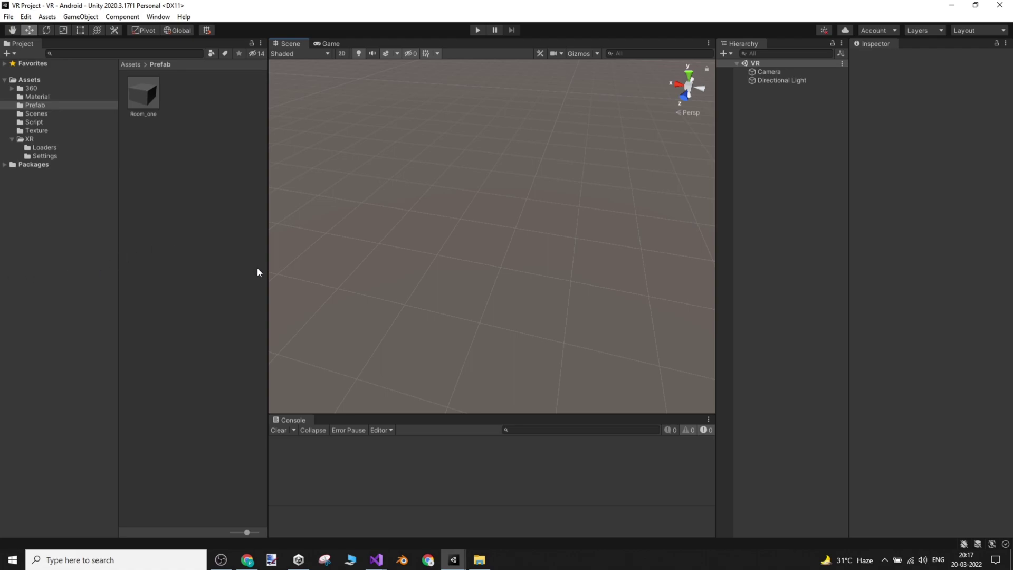
# Widen the Scene view slightly and add a 3D Cube to the VR scene
pyautogui.moveTo(269, 262); pyautogui.dragTo(249, 266)
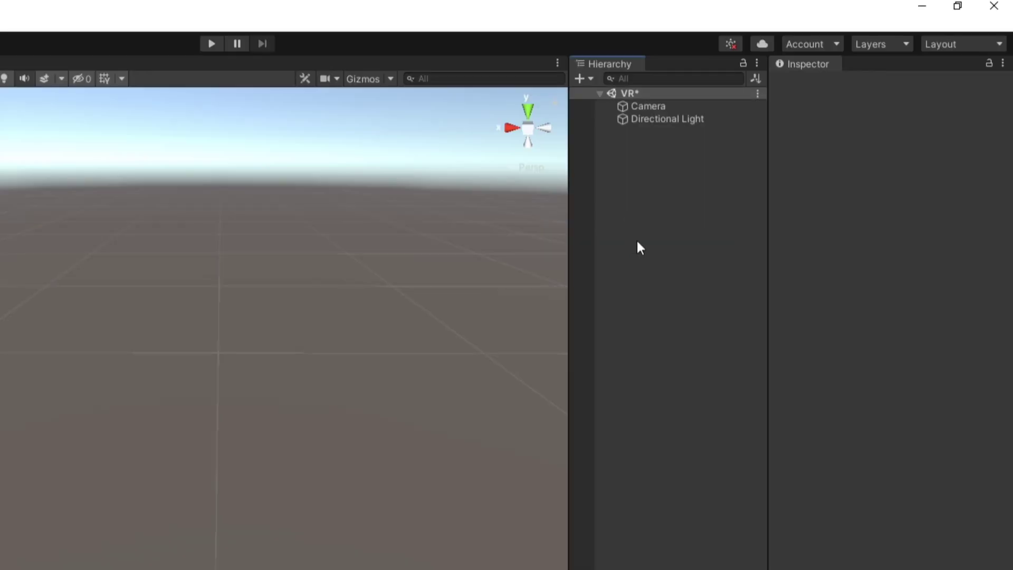
pyautogui.rightClick(649, 258)
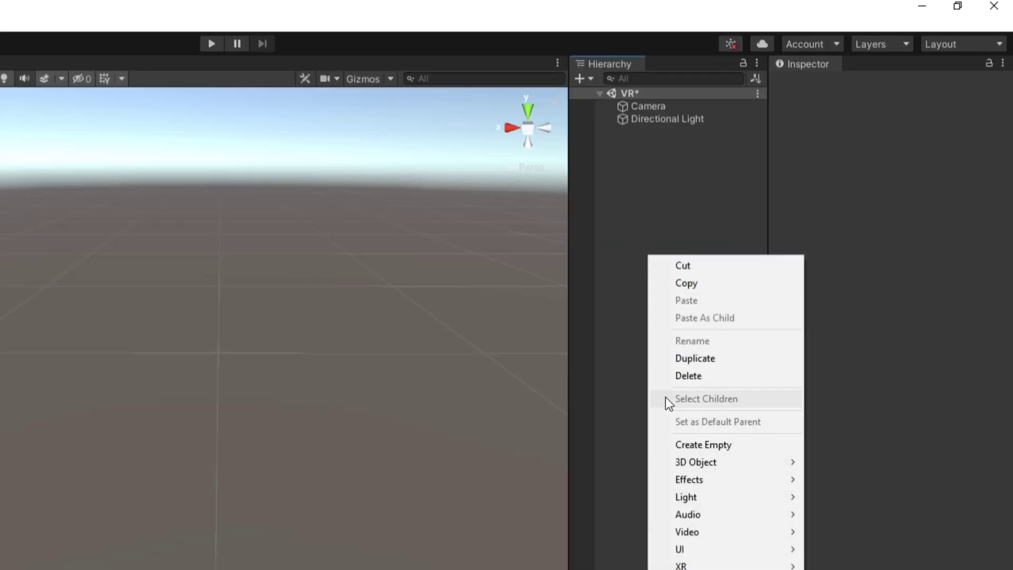
pyautogui.moveTo(690, 462)
pyautogui.click(828, 462)
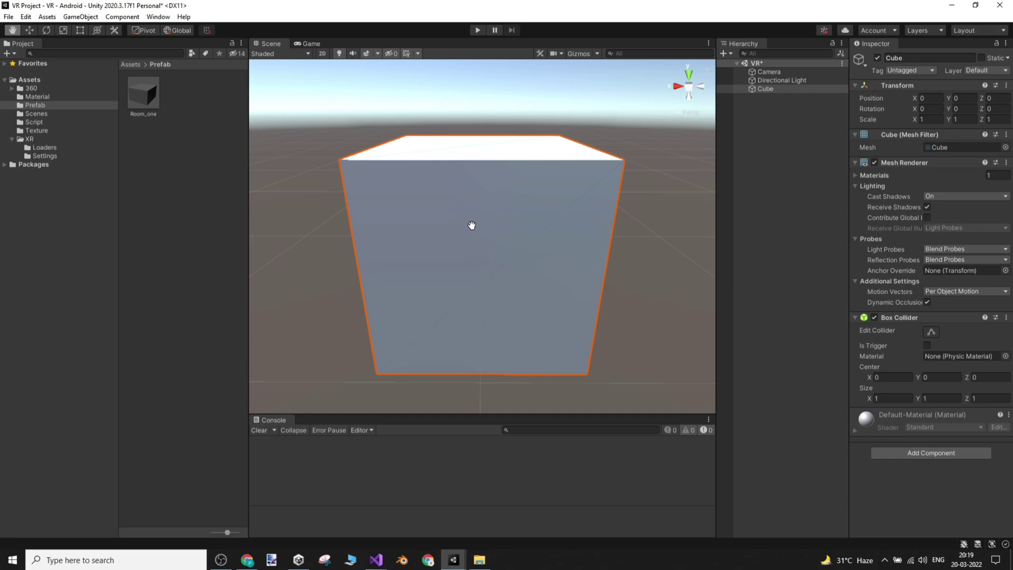
# Activate the Move tool and shift the cube back and forth along its X axis, ending at about -0.03
pyautogui.moveTo(471, 226)
pyautogui.mouseDown()
pyautogui.moveTo(418, 211)
pyautogui.moveTo(463, 181)
pyautogui.moveTo(549, 252)
pyautogui.moveTo(418, 306)
pyautogui.moveTo(395, 228)
pyautogui.moveTo(498, 285)
pyautogui.moveTo(418, 201)
pyautogui.moveTo(468, 253)
pyautogui.moveTo(432, 215)
pyautogui.moveTo(527, 253)
pyautogui.moveTo(464, 185)
pyautogui.moveTo(565, 255)
pyautogui.moveTo(480, 269)
pyautogui.moveTo(486, 228)
pyautogui.moveTo(432, 206)
pyautogui.moveTo(488, 234)
pyautogui.mouseUp()
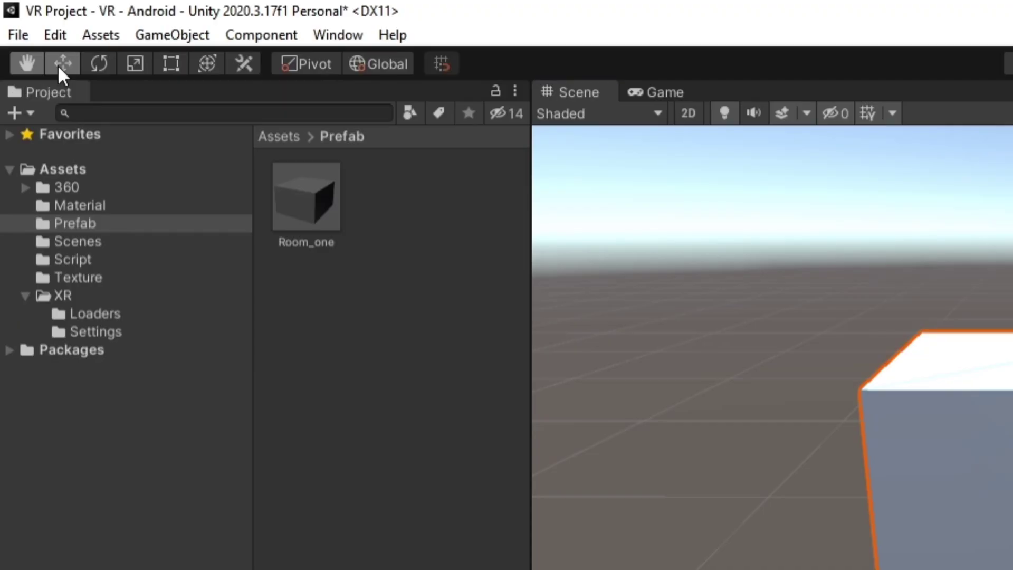
pyautogui.click(59, 63)
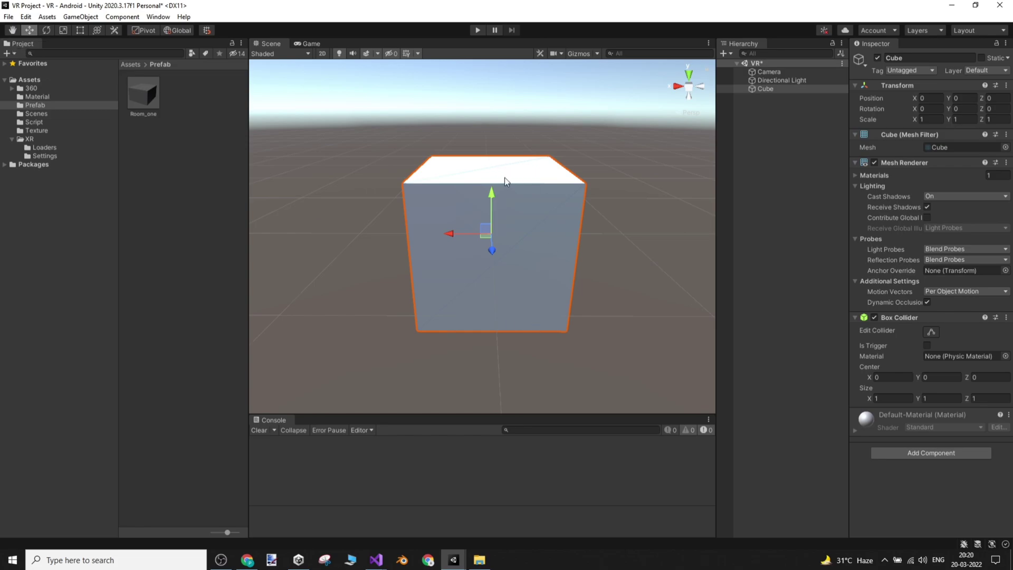
pyautogui.click(774, 90)
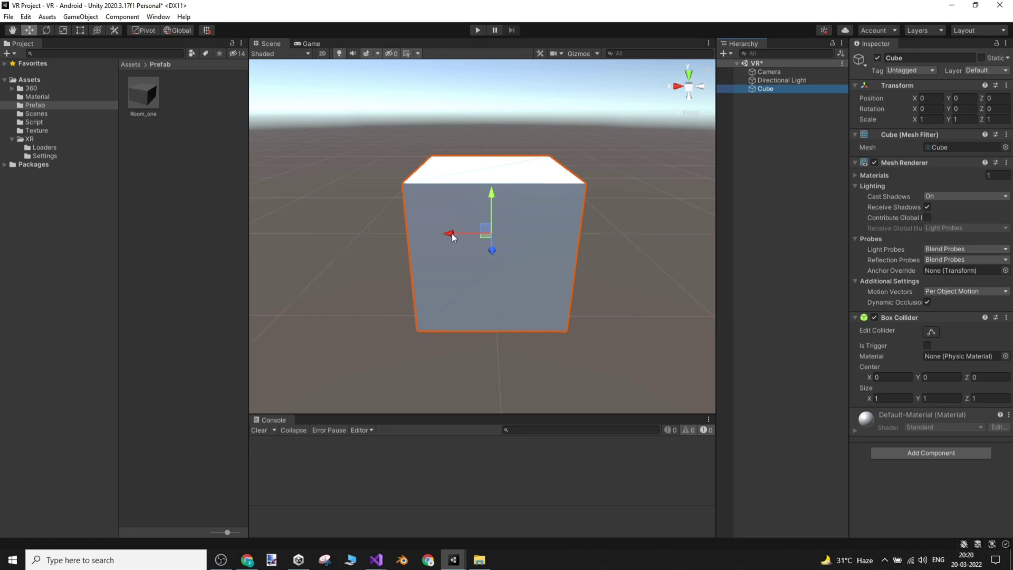
pyautogui.moveTo(452, 234); pyautogui.dragTo(450, 236)
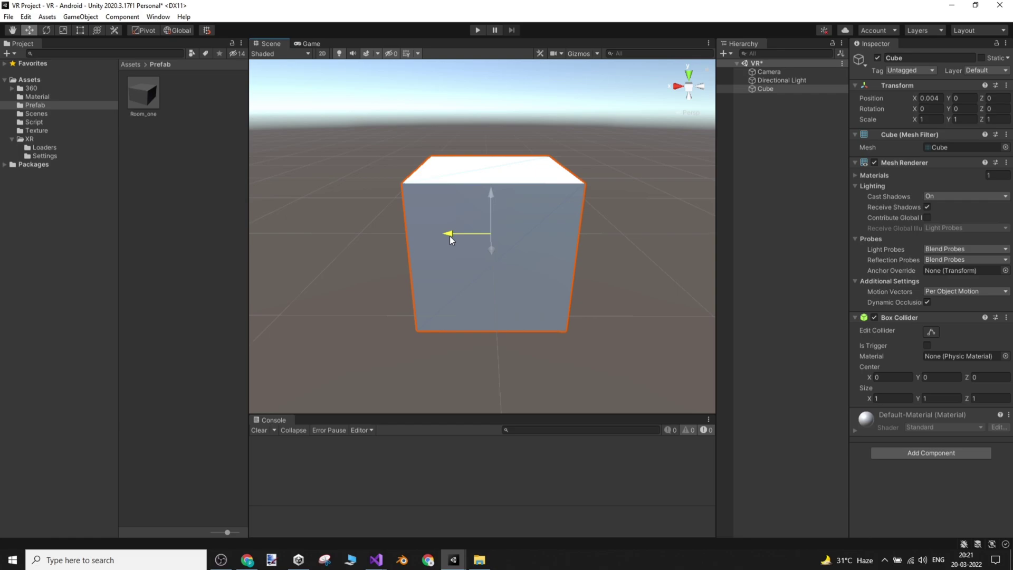
pyautogui.moveTo(451, 240); pyautogui.dragTo(447, 261)
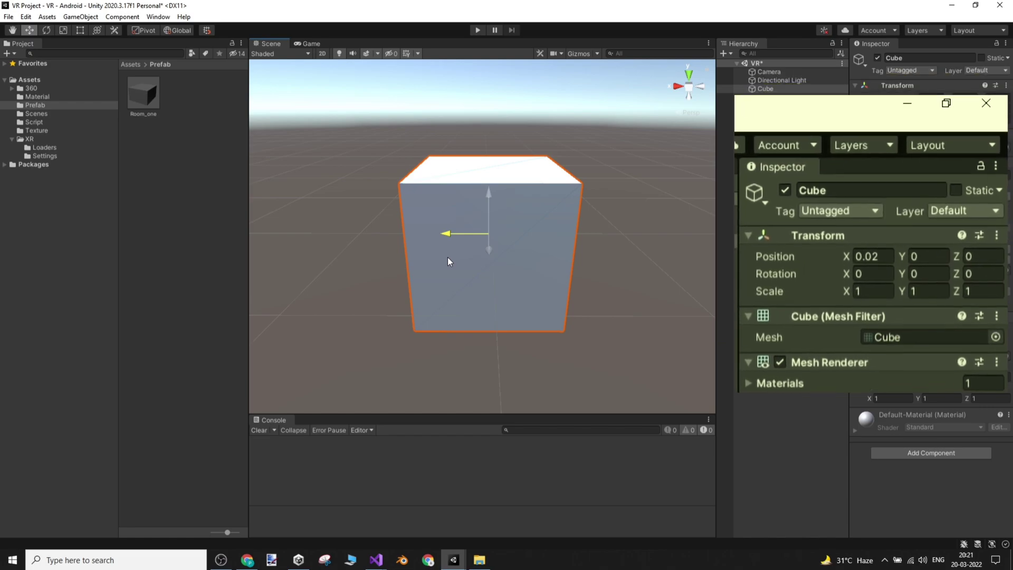
pyautogui.moveTo(448, 261); pyautogui.dragTo(467, 300)
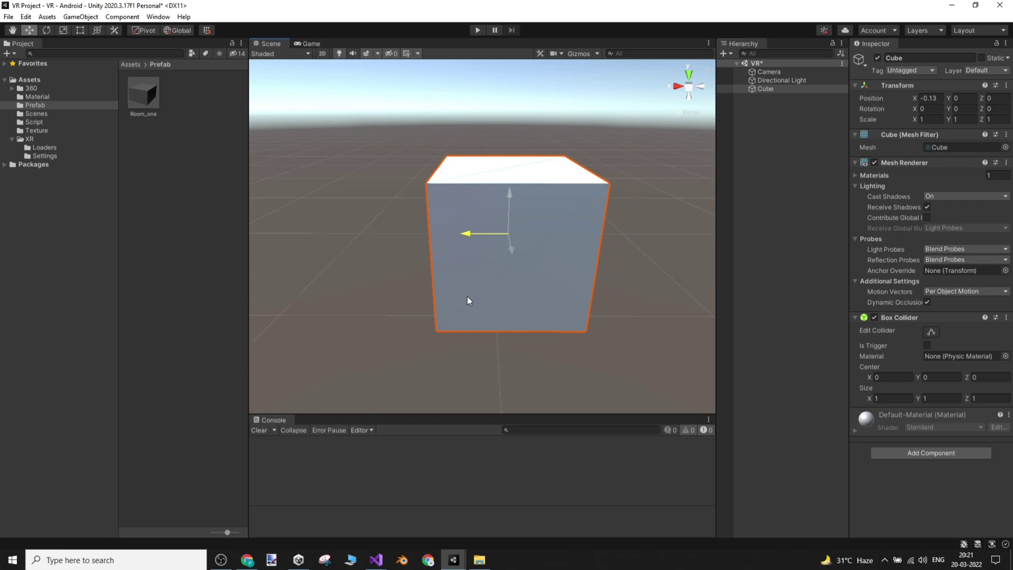
pyautogui.moveTo(467, 296); pyautogui.dragTo(458, 258)
# Move the cube along the Y axis to about -0.13, and shift it along the Z and X axes
pyautogui.moveTo(496, 194)
pyautogui.mouseDown()
pyautogui.moveTo(490, 75)
pyautogui.moveTo(520, 327)
pyautogui.moveTo(521, 124)
pyautogui.moveTo(504, 298)
pyautogui.moveTo(502, 210)
pyautogui.mouseUp()
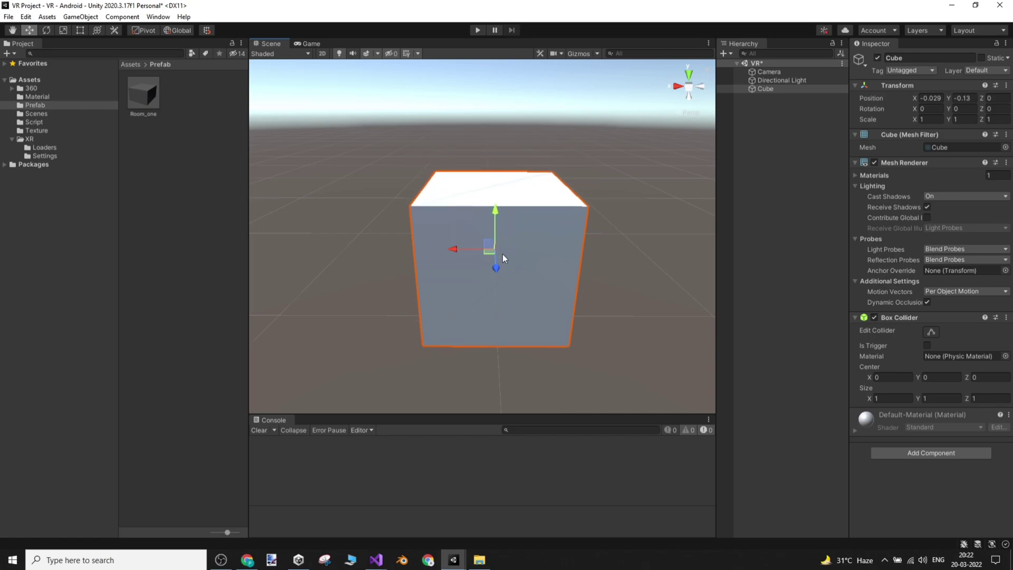
pyautogui.moveTo(497, 272); pyautogui.dragTo(521, 270)
pyautogui.moveTo(448, 257); pyautogui.dragTo(461, 262)
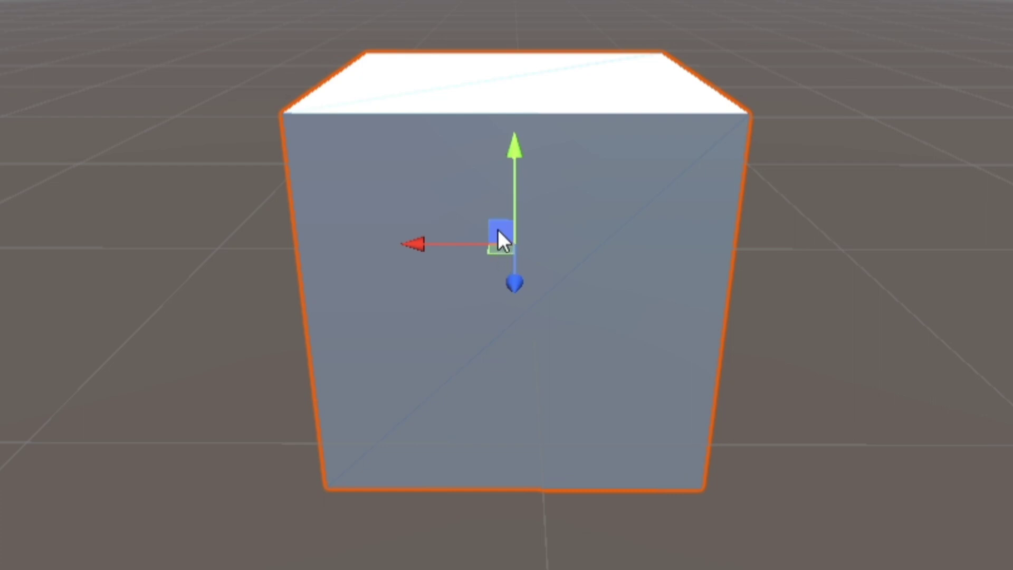
# Move the cube along two axes at once with the plane handles, to about X 0.131, Y 0.064, Z 0.021
pyautogui.moveTo(498, 231); pyautogui.dragTo(518, 241)
pyautogui.moveTo(515, 280); pyautogui.dragTo(480, 228)
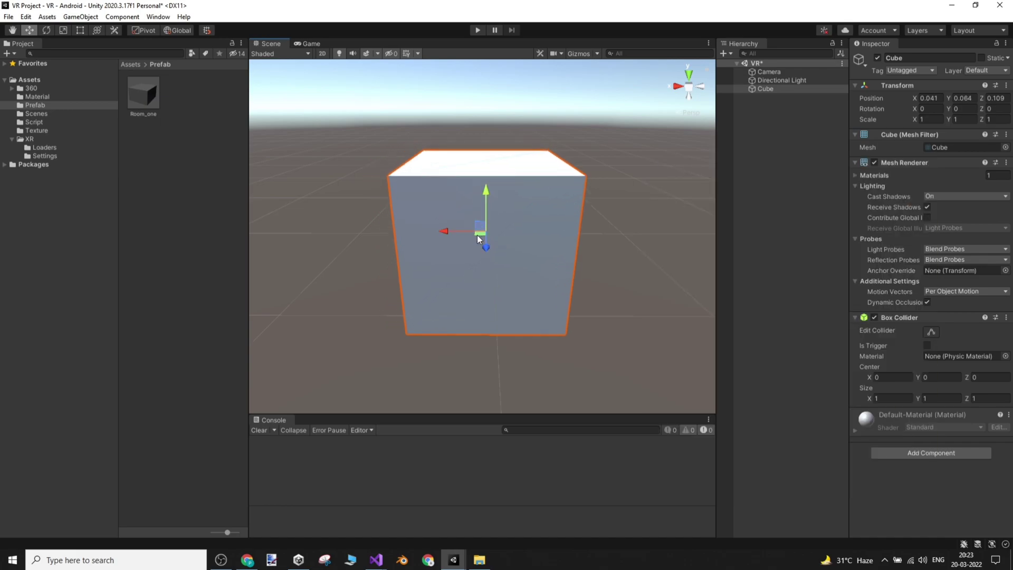
pyautogui.keyDown('alt'); pyautogui.moveTo(552, 232); pyautogui.dragTo(553, 320); pyautogui.keyUp('alt')
pyautogui.press('f')
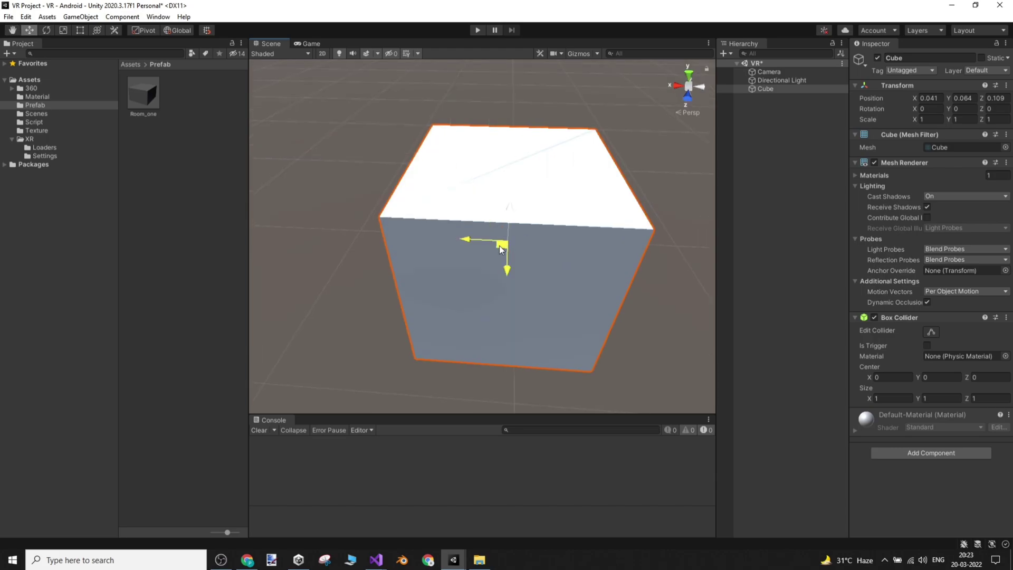
pyautogui.moveTo(501, 248)
pyautogui.mouseDown()
pyautogui.moveTo(486, 324)
pyautogui.moveTo(489, 205)
pyautogui.moveTo(421, 279)
pyautogui.moveTo(419, 242)
pyautogui.moveTo(480, 202)
pyautogui.moveTo(520, 223)
pyautogui.moveTo(515, 238)
pyautogui.moveTo(451, 210)
pyautogui.moveTo(449, 282)
pyautogui.moveTo(396, 217)
pyautogui.moveTo(411, 211)
pyautogui.moveTo(446, 244)
pyautogui.moveTo(476, 213)
pyautogui.moveTo(502, 252)
pyautogui.moveTo(550, 264)
pyautogui.moveTo(574, 236)
pyautogui.moveTo(525, 232)
pyautogui.moveTo(466, 268)
pyautogui.moveTo(428, 216)
pyautogui.moveTo(454, 210)
pyautogui.moveTo(411, 242)
pyautogui.moveTo(464, 245)
pyautogui.moveTo(452, 231)
pyautogui.moveTo(485, 240)
pyautogui.mouseUp()
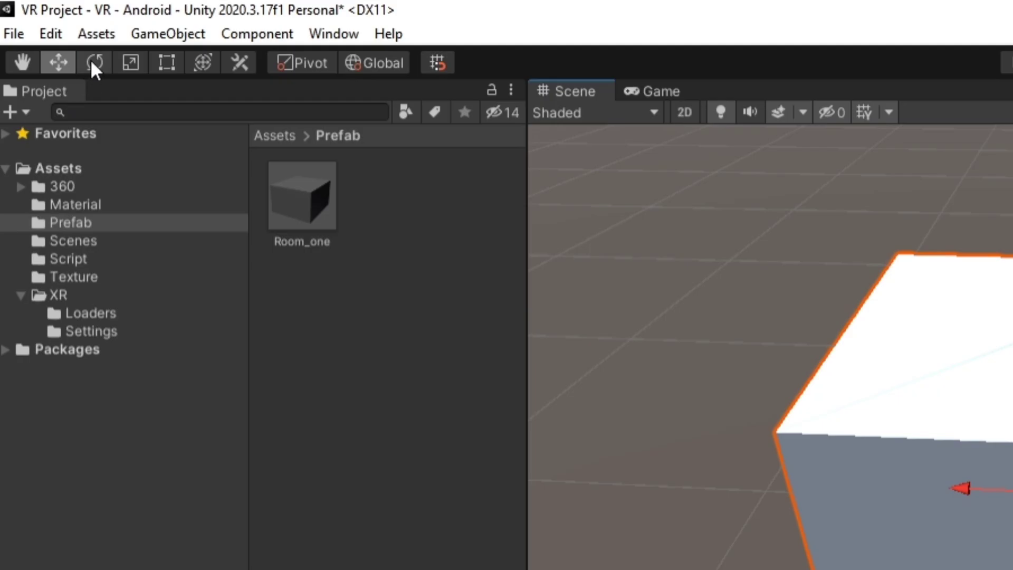
# Rotate the cube freely with the Rotate tool to about X -6.1, Y -34.2, Z 53.0 degrees
pyautogui.click(46, 30)
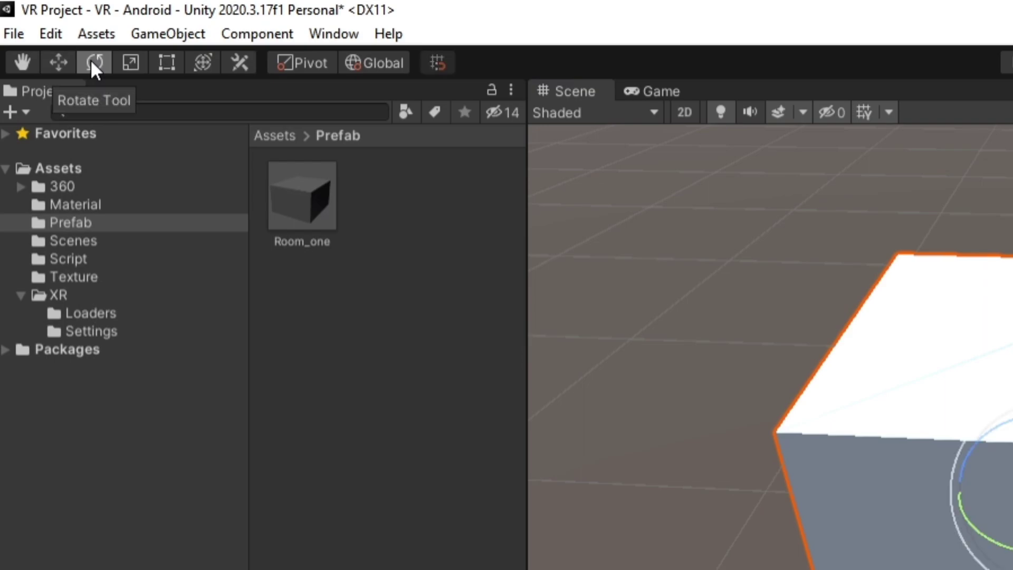
pyautogui.moveTo(1011, 497); pyautogui.dragTo(1003, 528, button='right')
pyautogui.moveTo(573, 275); pyautogui.dragTo(563, 195, button='right')
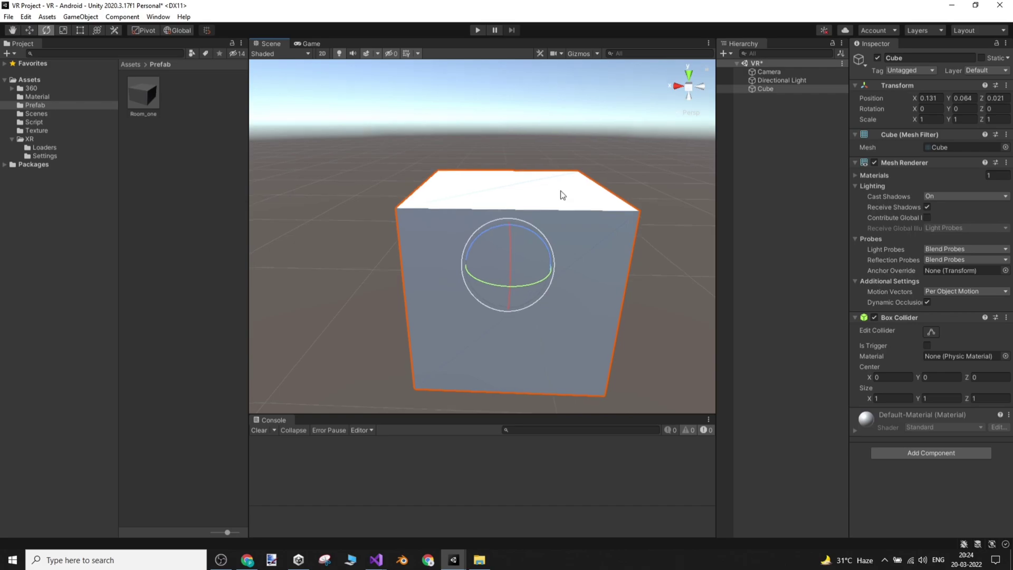
pyautogui.moveTo(537, 280); pyautogui.dragTo(527, 239)
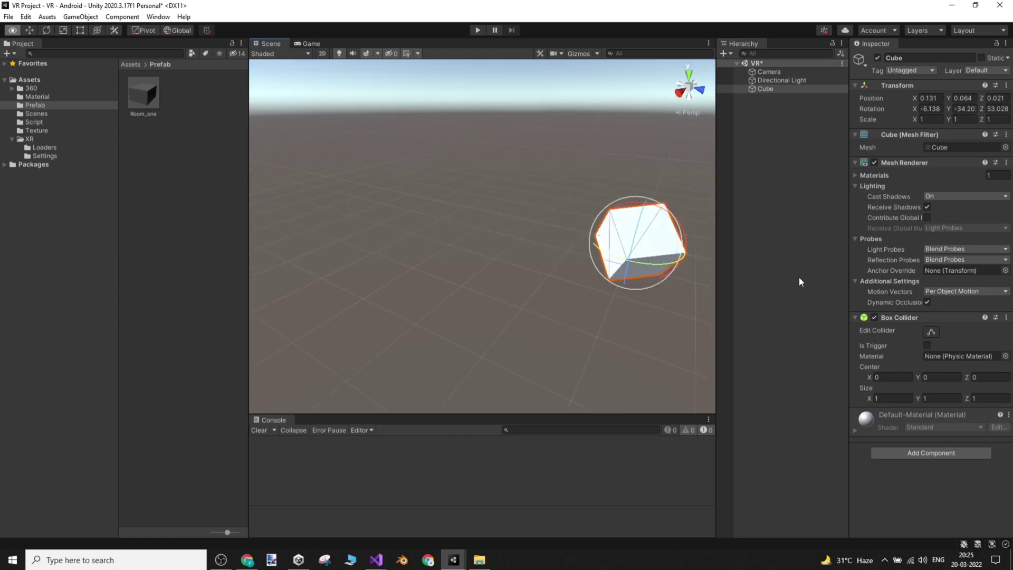
# Orbit the scene view around the rotated cube to inspect it from different sides
pyautogui.keyDown('alt'); pyautogui.moveTo(799, 277); pyautogui.dragTo(504, 264); pyautogui.keyUp('alt')
pyautogui.keyDown('alt'); pyautogui.moveTo(562, 299); pyautogui.dragTo(536, 278); pyautogui.keyUp('alt')
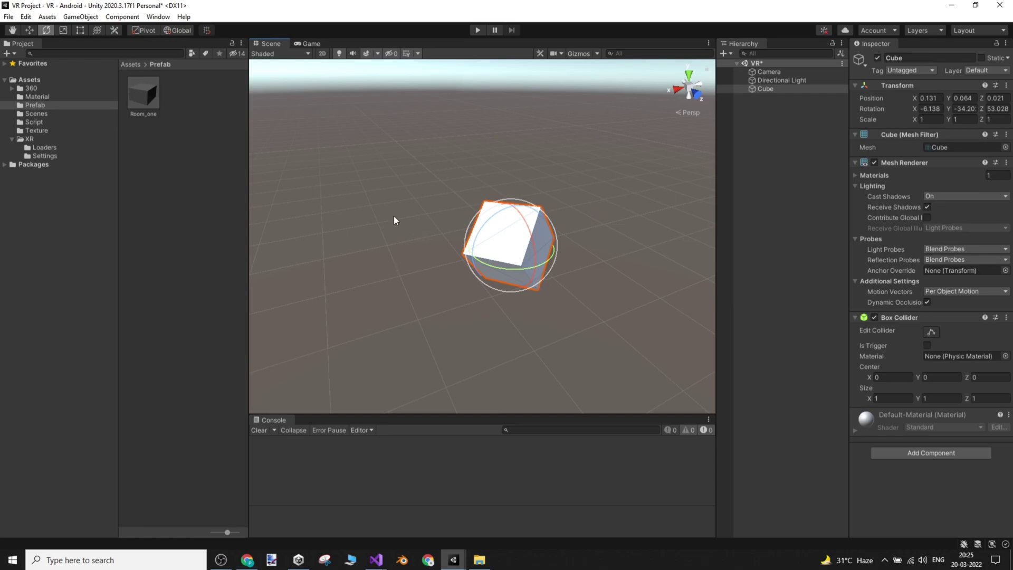
pyautogui.keyDown('alt'); pyautogui.moveTo(394, 217); pyautogui.dragTo(521, 228); pyautogui.keyUp('alt')
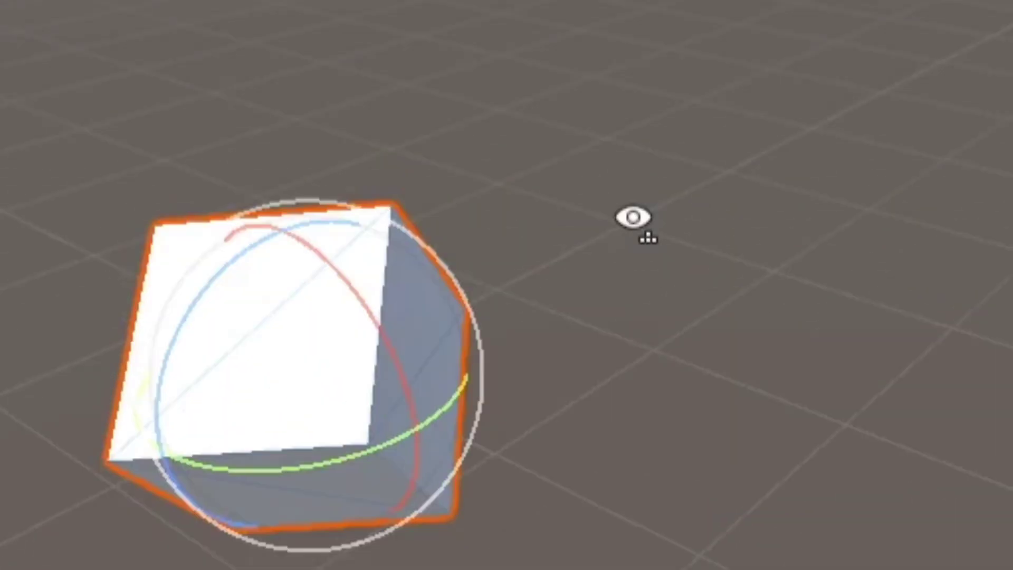
pyautogui.keyDown('alt'); pyautogui.moveTo(633, 218); pyautogui.dragTo(832, 216); pyautogui.keyUp('alt')
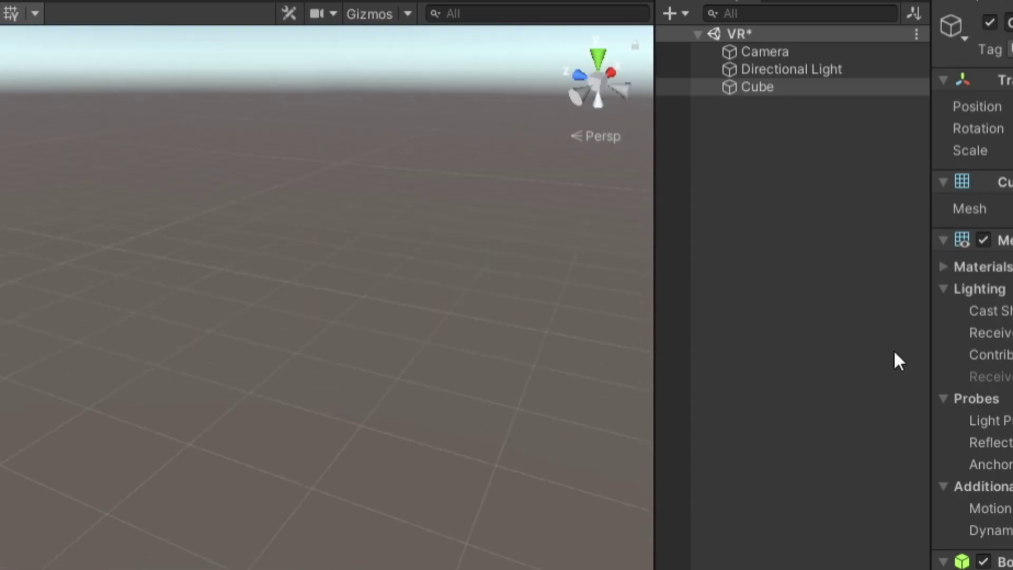
pyautogui.keyDown('alt'); pyautogui.moveTo(899, 362); pyautogui.dragTo(0, 364); pyautogui.keyUp('alt')
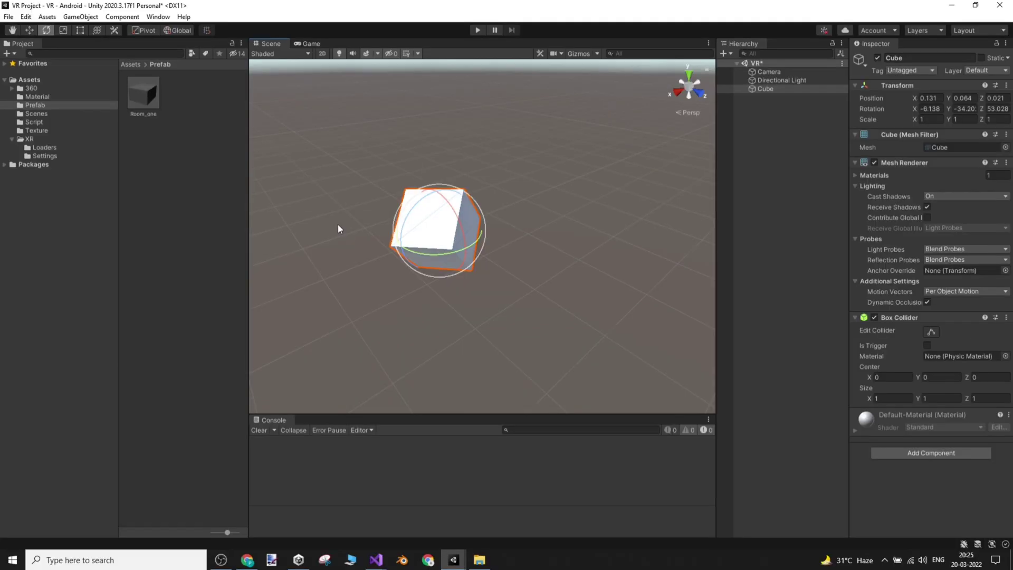
pyautogui.keyDown('alt'); pyautogui.moveTo(515, 208); pyautogui.dragTo(490, 209); pyautogui.keyUp('alt')
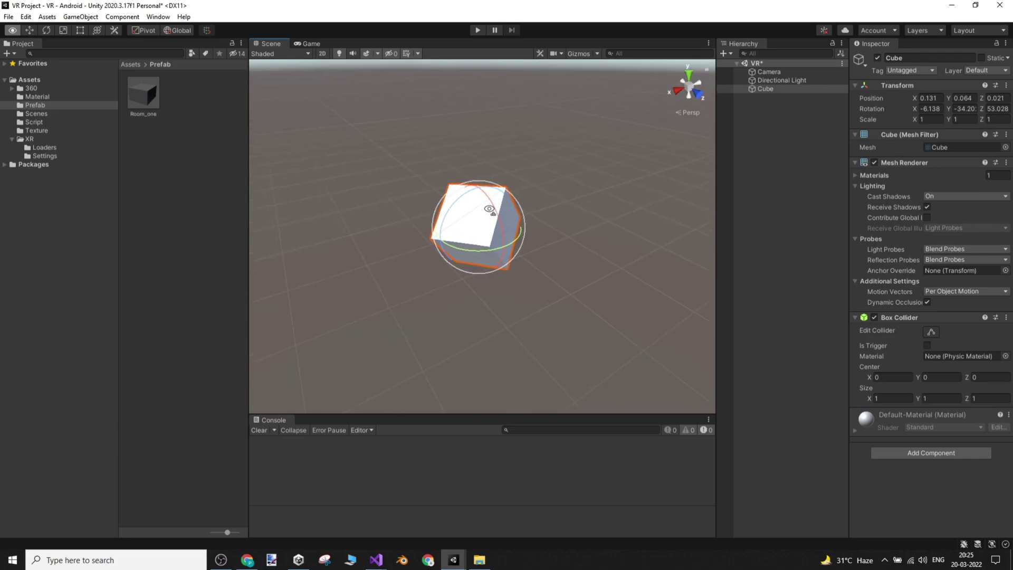
# Fly the scene camera backward and forward near the cube and look around the scene
pyautogui.moveTo(489, 209); pyautogui.dragTo(476, 221, button='right')
pyautogui.press('s')
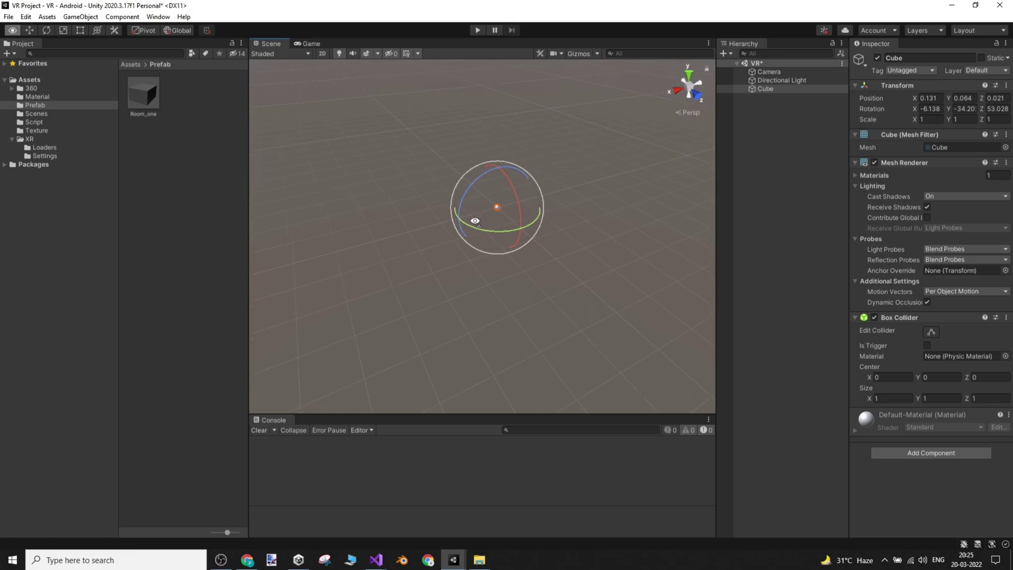
pyautogui.moveTo(476, 220)
pyautogui.mouseDown(button='right')
pyautogui.moveTo(486, 192)
pyautogui.moveTo(486, 212)
pyautogui.mouseUp(button='right')
pyautogui.press('s')
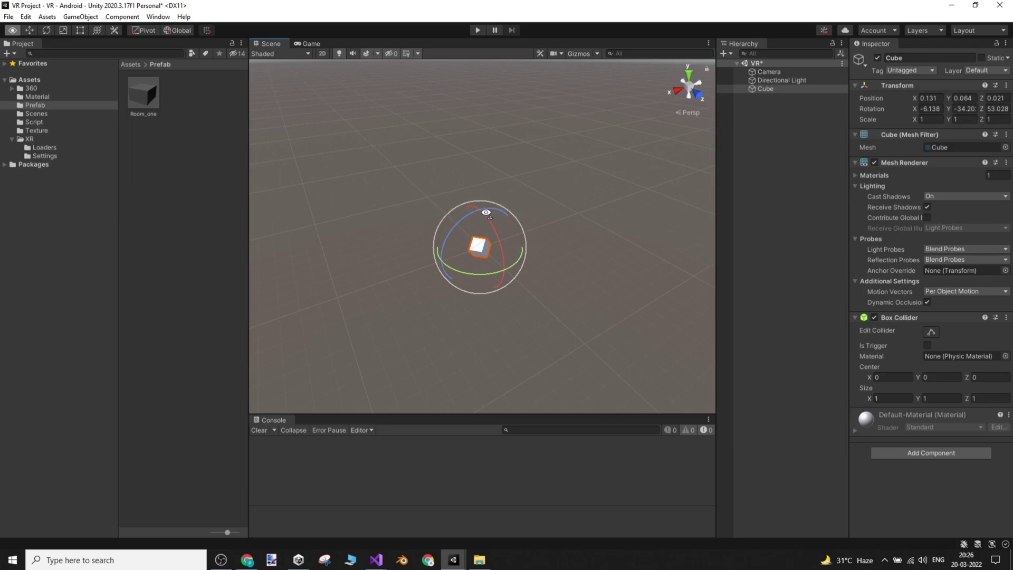
pyautogui.moveTo(486, 213); pyautogui.dragTo(480, 229, button='right')
pyautogui.press('w')
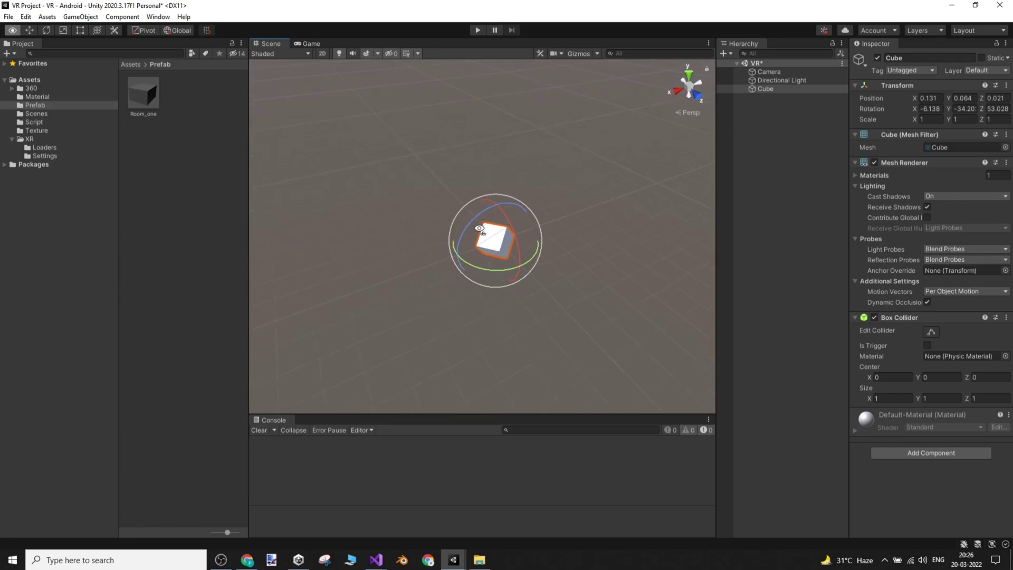
pyautogui.moveTo(484, 228); pyautogui.dragTo(478, 229, button='right')
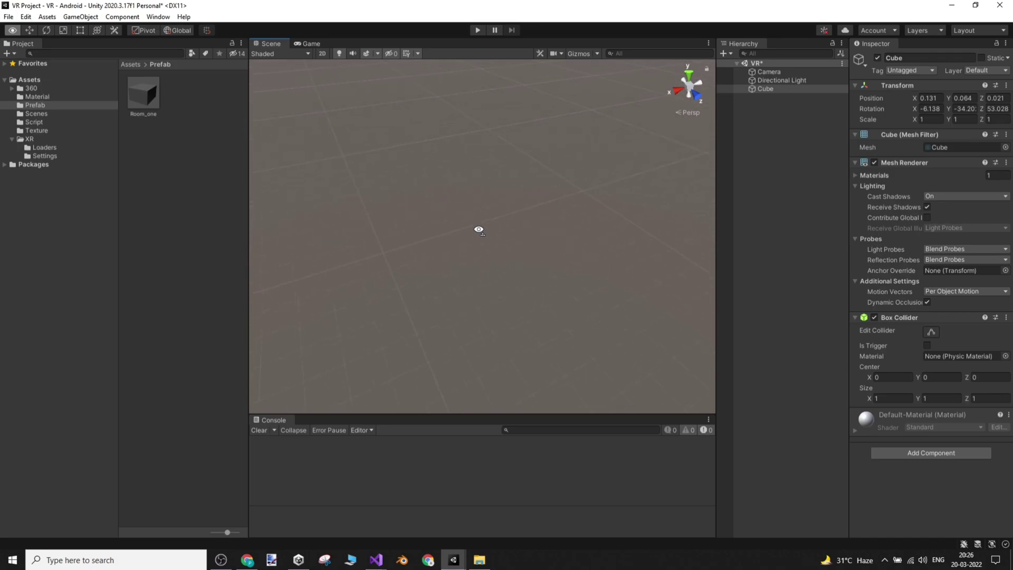
pyautogui.moveTo(549, 219); pyautogui.dragTo(510, 199, button='right')
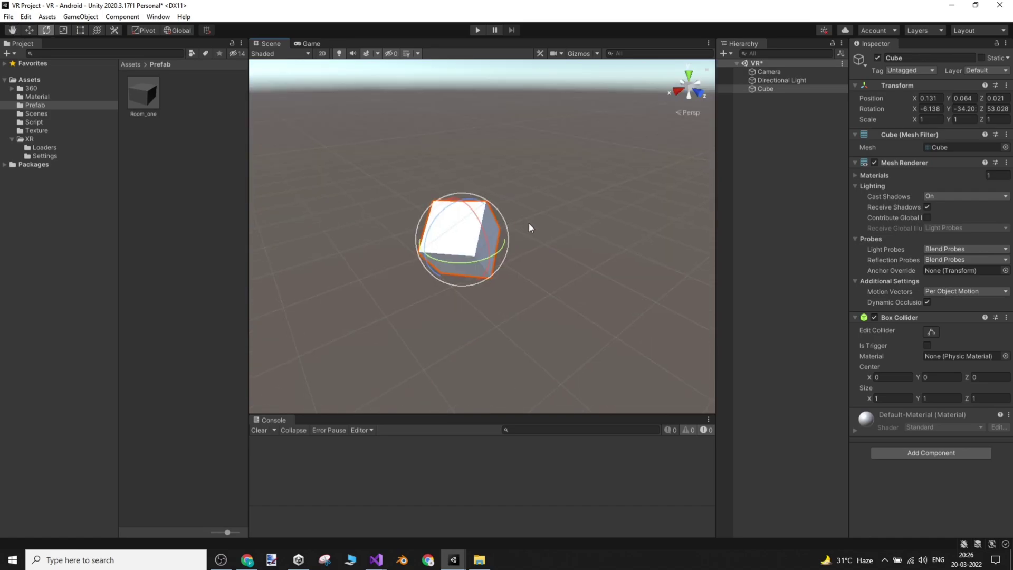
pyautogui.moveTo(546, 224); pyautogui.dragTo(594, 288, button='right')
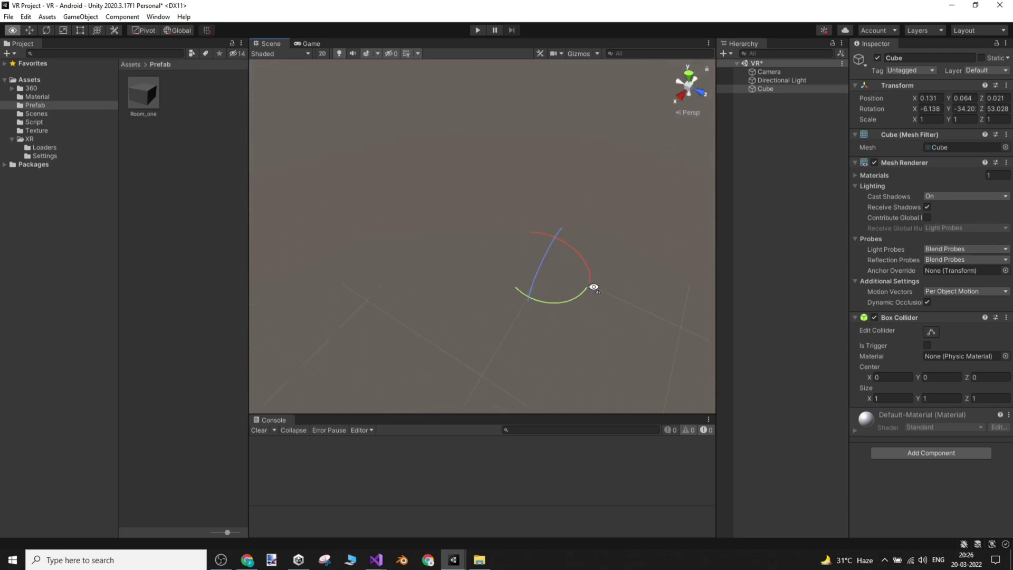
pyautogui.moveTo(274, 239); pyautogui.dragTo(180, 204, button='right')
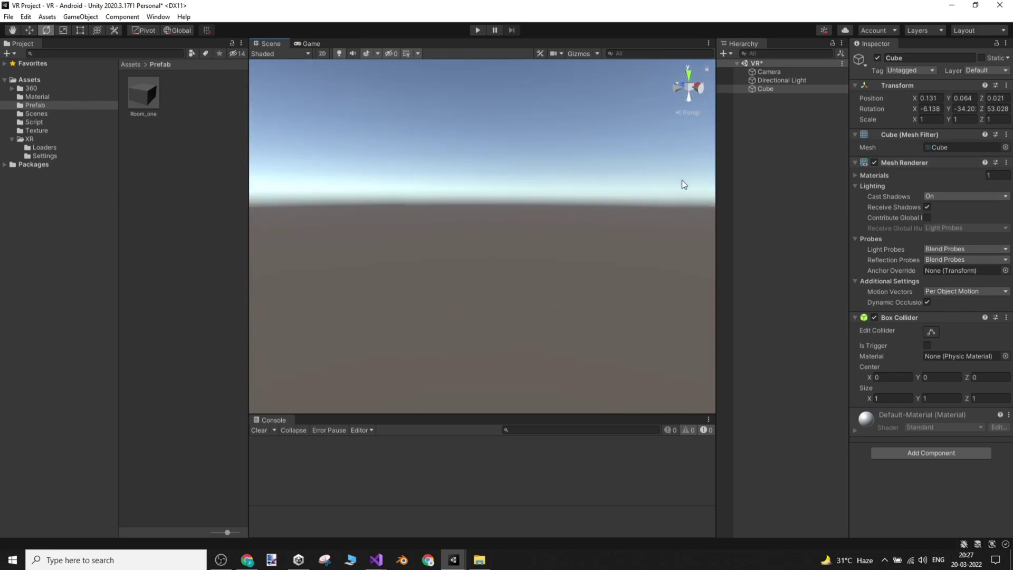
pyautogui.moveTo(612, 211); pyautogui.dragTo(629, 235, button='right')
pyautogui.moveTo(429, 181); pyautogui.dragTo(459, 176, button='right')
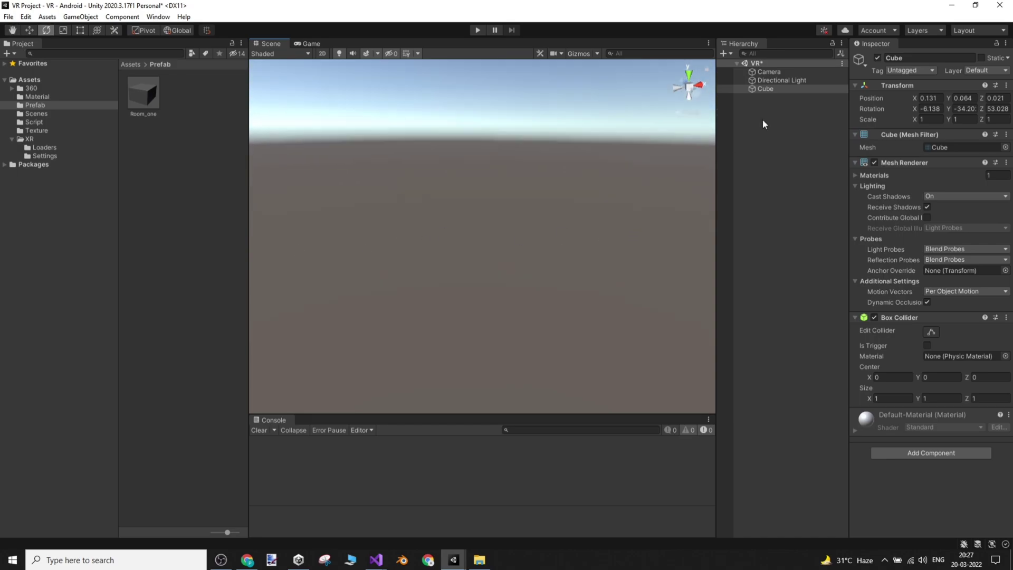
# Frame the cube in the Scene view, and orbit and zoom out to view it
pyautogui.doubleClick(766, 89)
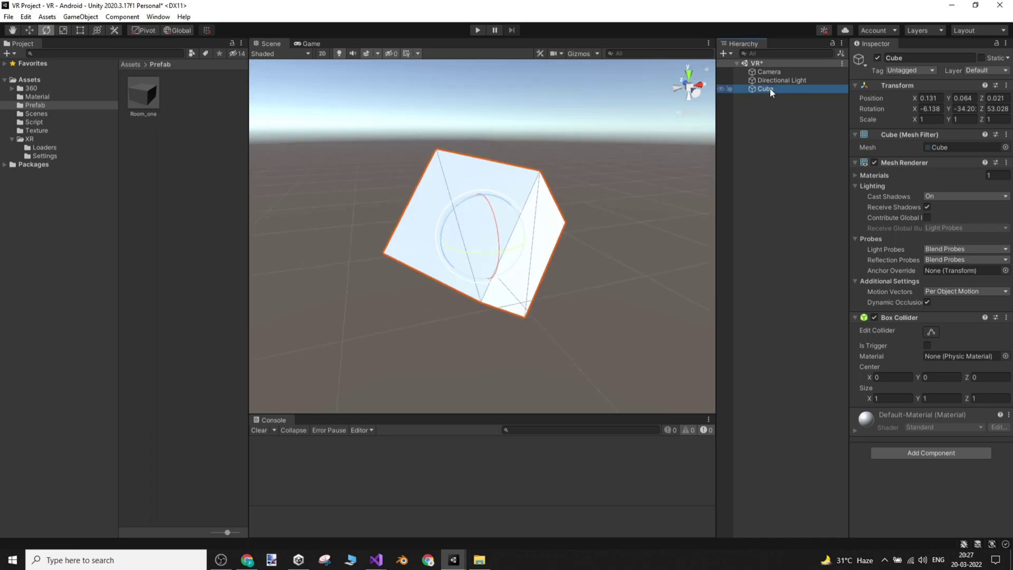
pyautogui.keyDown('alt'); pyautogui.moveTo(631, 209); pyautogui.dragTo(725, 190); pyautogui.keyUp('alt')
pyautogui.scroll(-5, 629, 211)
pyautogui.click(725, 190)
pyautogui.rightClick(725, 194)
pyautogui.click(626, 202)
pyautogui.click(505, 264)
pyautogui.keyDown('alt'); pyautogui.moveTo(592, 242); pyautogui.dragTo(512, 229); pyautogui.keyUp('alt')
# Activate the Scale tool and reset the cube's Transform to its default values
pyautogui.click(64, 30)
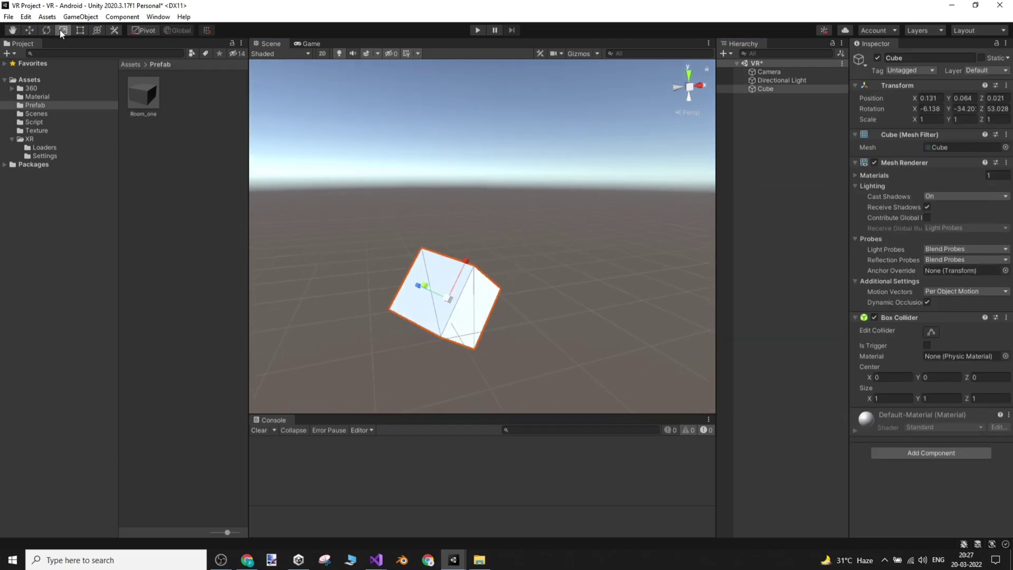
pyautogui.keyDown('alt'); pyautogui.moveTo(425, 209); pyautogui.dragTo(616, 255); pyautogui.keyUp('alt')
pyautogui.rightClick(894, 87)
pyautogui.click(932, 92)
pyautogui.moveTo(602, 210); pyautogui.dragTo(604, 238, button='right')
pyautogui.press('a')
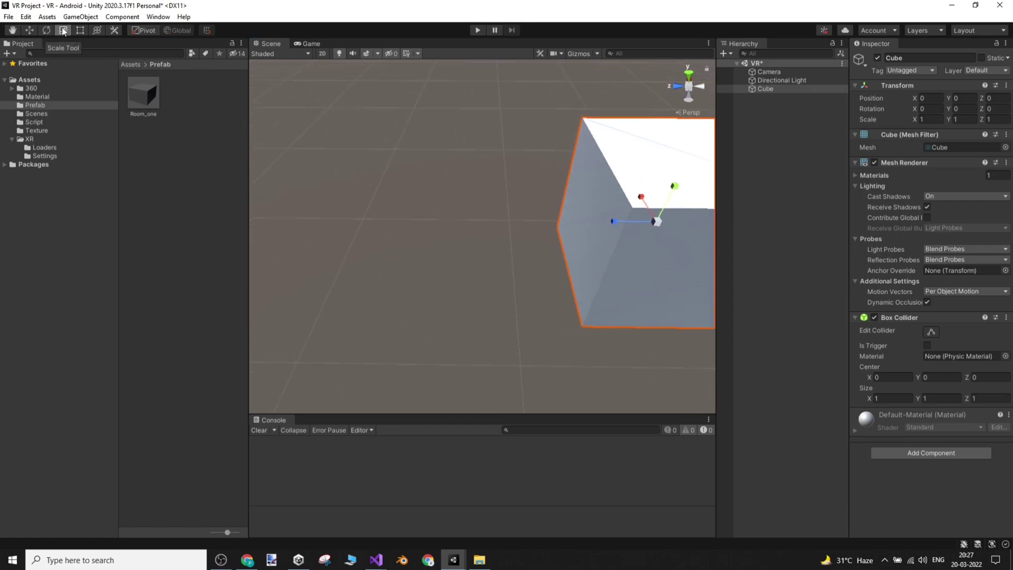
# Try scaling the cube along its X, Z and Y axes with the scale handles
pyautogui.keyDown('alt'); pyautogui.moveTo(464, 190); pyautogui.dragTo(780, 165); pyautogui.keyUp('alt')
pyautogui.scroll(3, 784, 161)
pyautogui.scroll(-3, 520, 205)
pyautogui.keyDown('alt'); pyautogui.moveTo(391, 211); pyautogui.dragTo(580, 231); pyautogui.keyUp('alt')
pyautogui.scroll(-4, 580, 231)
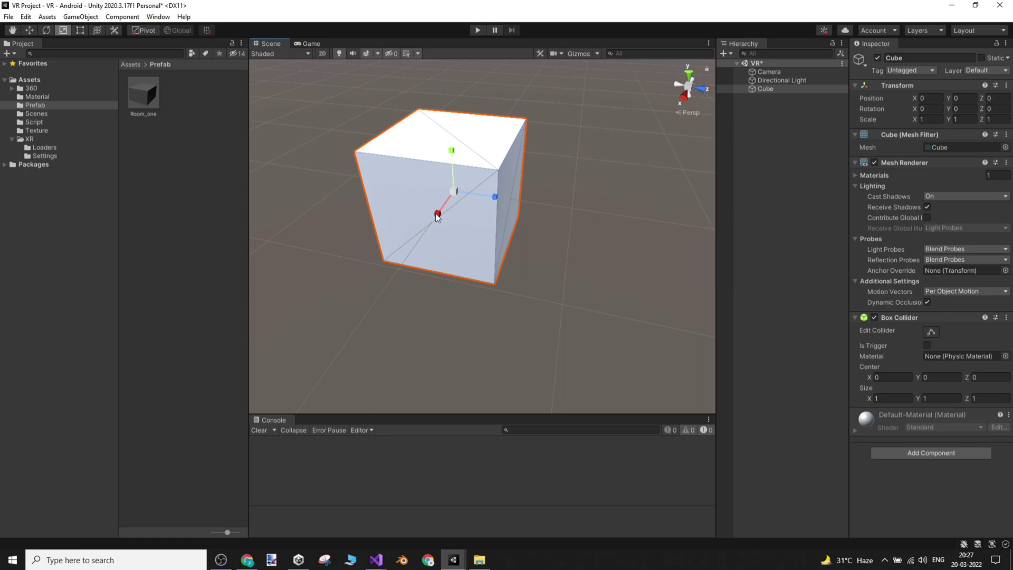
pyautogui.moveTo(438, 216)
pyautogui.mouseDown()
pyautogui.moveTo(390, 288)
pyautogui.moveTo(422, 224)
pyautogui.moveTo(410, 283)
pyautogui.moveTo(441, 211)
pyautogui.mouseUp()
pyautogui.moveTo(496, 195)
pyautogui.mouseDown()
pyautogui.moveTo(551, 218)
pyautogui.moveTo(539, 222)
pyautogui.moveTo(494, 197)
pyautogui.mouseUp()
pyautogui.moveTo(453, 153); pyautogui.dragTo(548, 231)
pyautogui.moveTo(482, 170)
pyautogui.mouseDown()
pyautogui.moveTo(485, 158)
pyautogui.moveTo(489, 172)
pyautogui.mouseUp()
pyautogui.keyDown('alt'); pyautogui.moveTo(489, 173); pyautogui.dragTo(506, 179); pyautogui.keyUp('alt')
# Frame the cube and undo the last four scale changes
pyautogui.doubleClick(765, 88)
pyautogui.hotkey('ctrl', 'z')
pyautogui.hotkey('ctrl', 'z')
pyautogui.hotkey('ctrl', 'z')
pyautogui.hotkey('ctrl', 'z')
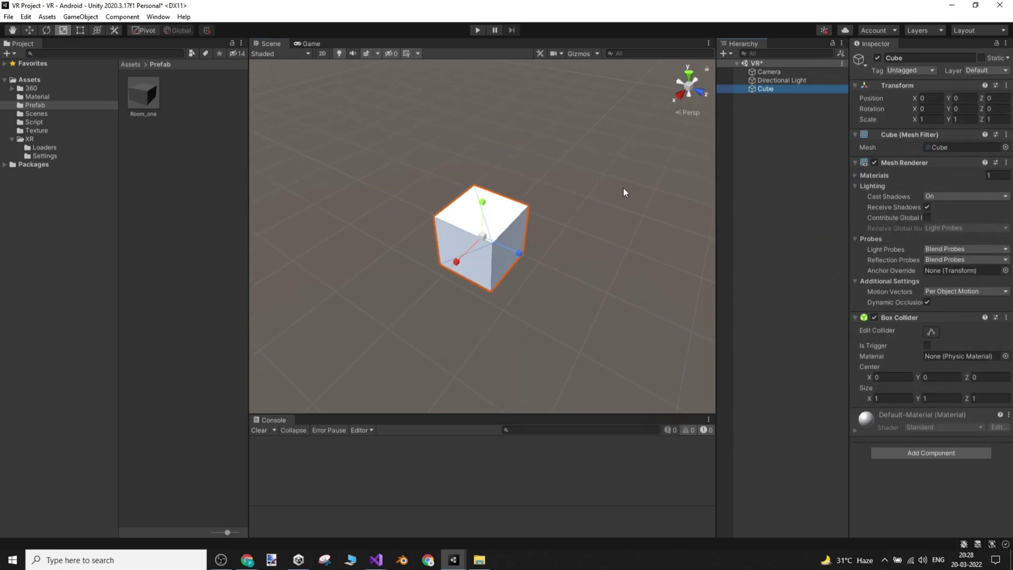
# Activate the Rect tool for the selected cube
pyautogui.keyDown('alt'); pyautogui.moveTo(597, 193); pyautogui.dragTo(662, 202); pyautogui.keyUp('alt')
pyautogui.press('w')
pyautogui.moveTo(662, 202); pyautogui.dragTo(309, 99, button='right')
pyautogui.press('s')
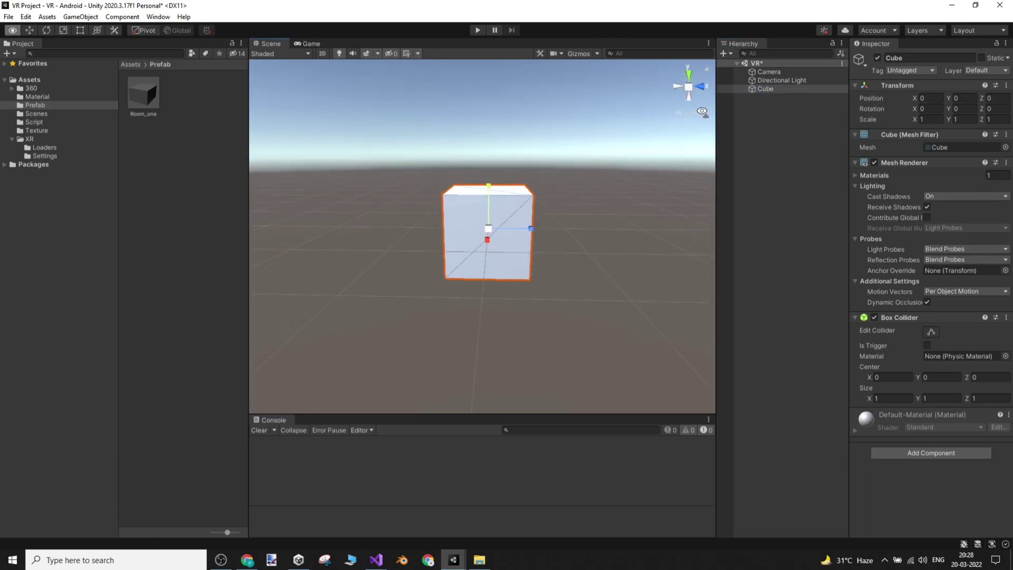
pyautogui.click(79, 30)
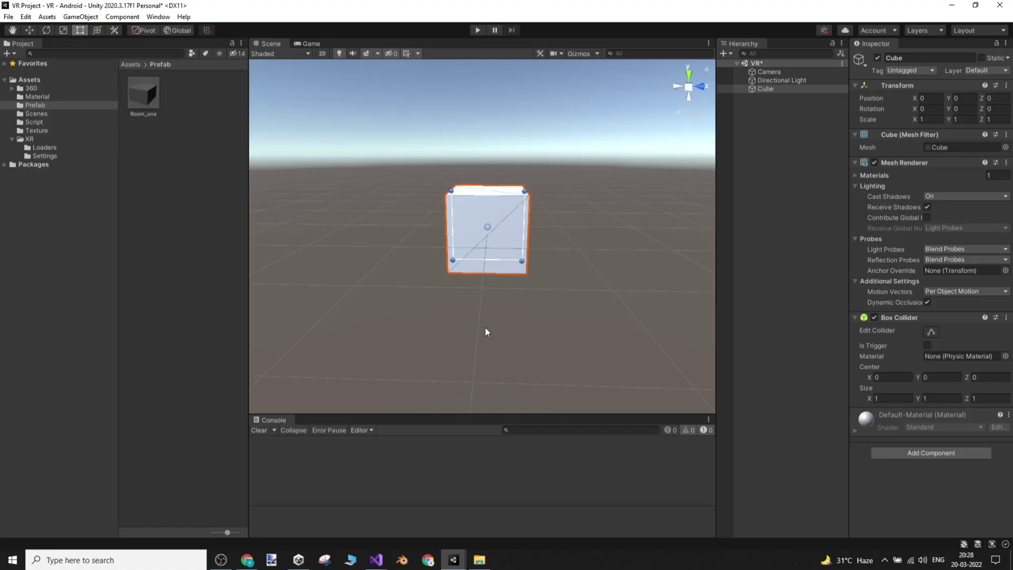
# Widen the cube along its Z axis by pulling its two vertical side edges outward with the Rect tool
pyautogui.keyDown('alt'); pyautogui.moveTo(473, 191); pyautogui.dragTo(602, 217); pyautogui.keyUp('alt')
pyautogui.scroll(5, 602, 217)
pyautogui.scroll(-2, 602, 218)
pyautogui.press('s')
pyautogui.moveTo(602, 217)
pyautogui.mouseDown(button='right')
pyautogui.moveTo(643, 223)
pyautogui.moveTo(622, 209)
pyautogui.moveTo(622, 221)
pyautogui.mouseUp(button='right')
pyautogui.press('w')
pyautogui.press('s')
pyautogui.moveTo(492, 238); pyautogui.dragTo(594, 240)
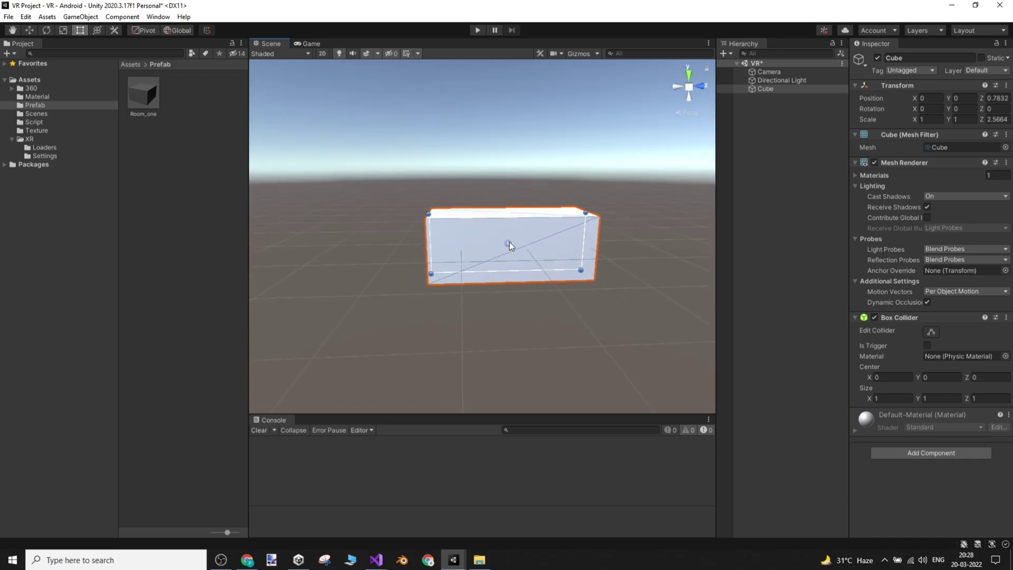
pyautogui.moveTo(430, 237); pyautogui.dragTo(320, 237)
# Stretch the cube to a Y scale of about 3.28 with the Rect tool, and adjust its Z scale to about 3.69
pyautogui.moveTo(439, 213); pyautogui.dragTo(447, 159)
pyautogui.click(441, 127)
pyautogui.click(446, 237)
pyautogui.click(445, 131)
pyautogui.click(444, 233)
pyautogui.moveTo(441, 272); pyautogui.dragTo(447, 333)
pyautogui.moveTo(445, 159); pyautogui.dragTo(452, 132)
pyautogui.keyDown('alt'); pyautogui.moveTo(393, 228); pyautogui.dragTo(445, 228); pyautogui.keyUp('alt')
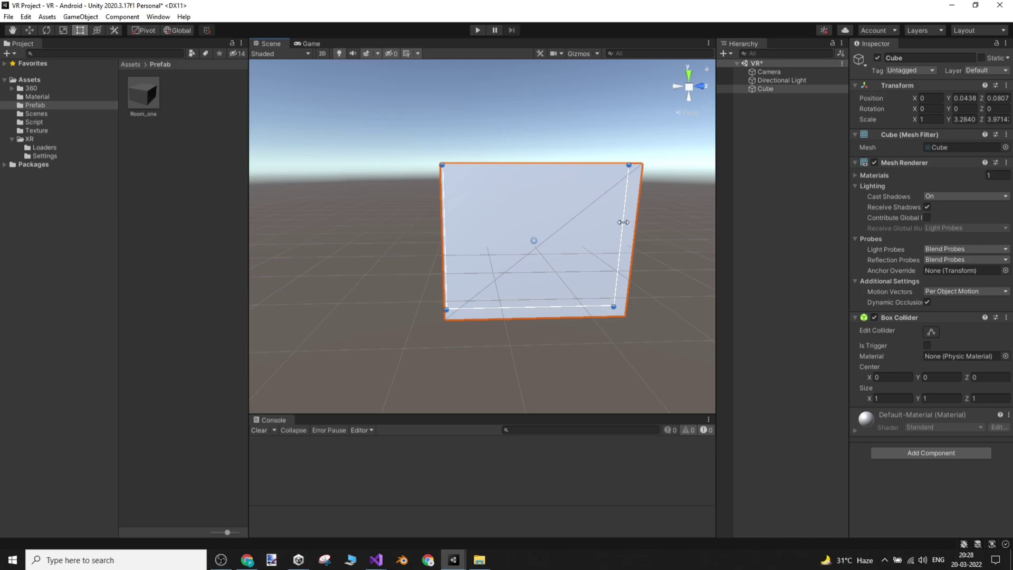
pyautogui.moveTo(623, 223); pyautogui.dragTo(611, 223)
# Move the cube to X about -0.269 with the Transform tool, and rotate and shrink it with the combined handles
pyautogui.click(98, 30)
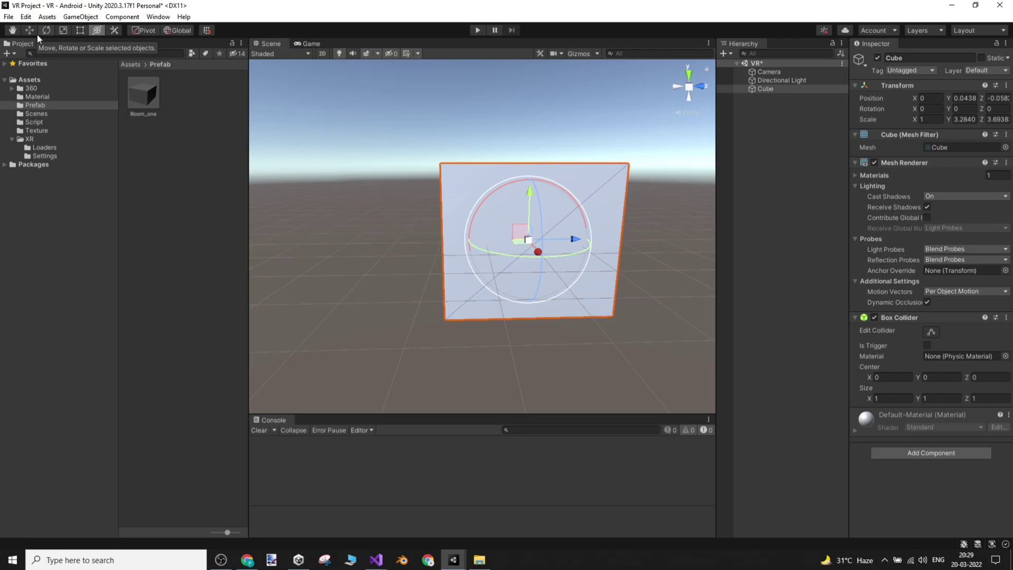
pyautogui.keyDown('alt'); pyautogui.moveTo(396, 216); pyautogui.dragTo(464, 248); pyautogui.keyUp('alt')
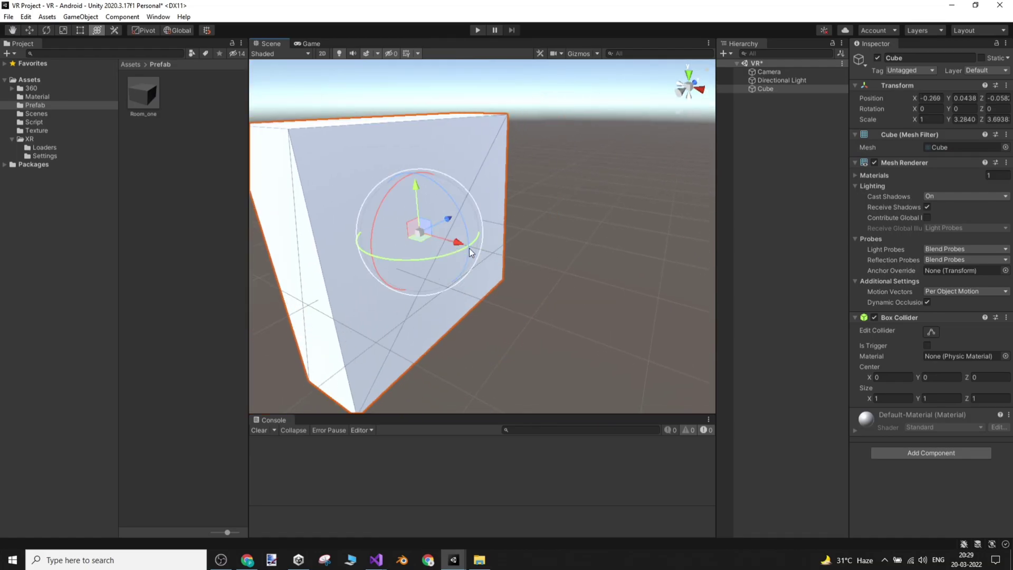
pyautogui.moveTo(389, 195); pyautogui.dragTo(504, 332)
# Scale the cube down uniformly with the Scale tool to about 0.47, 1.54 and 1.74 in X, Y and Z
pyautogui.click(65, 30)
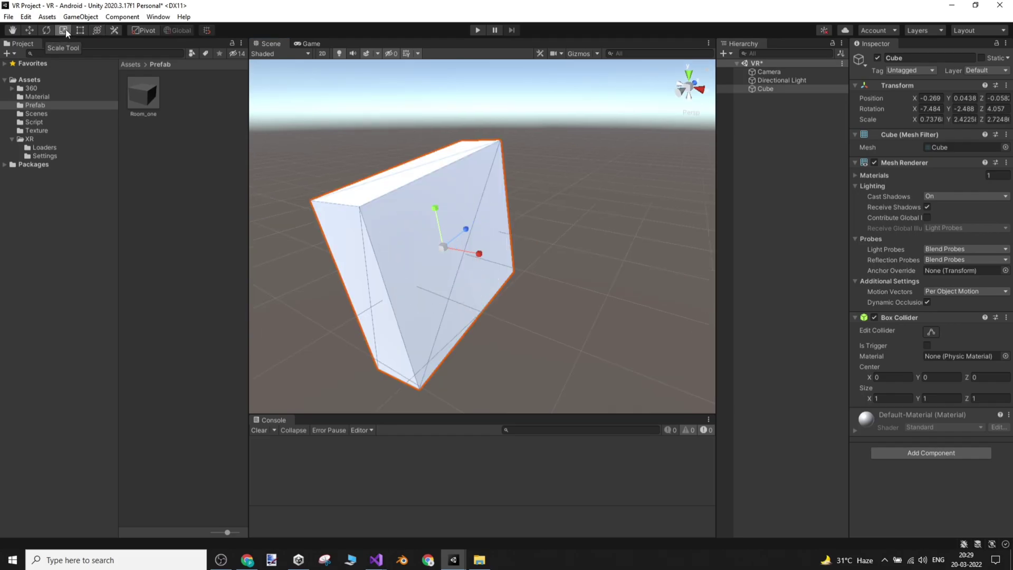
pyautogui.scroll(6, 524, 274)
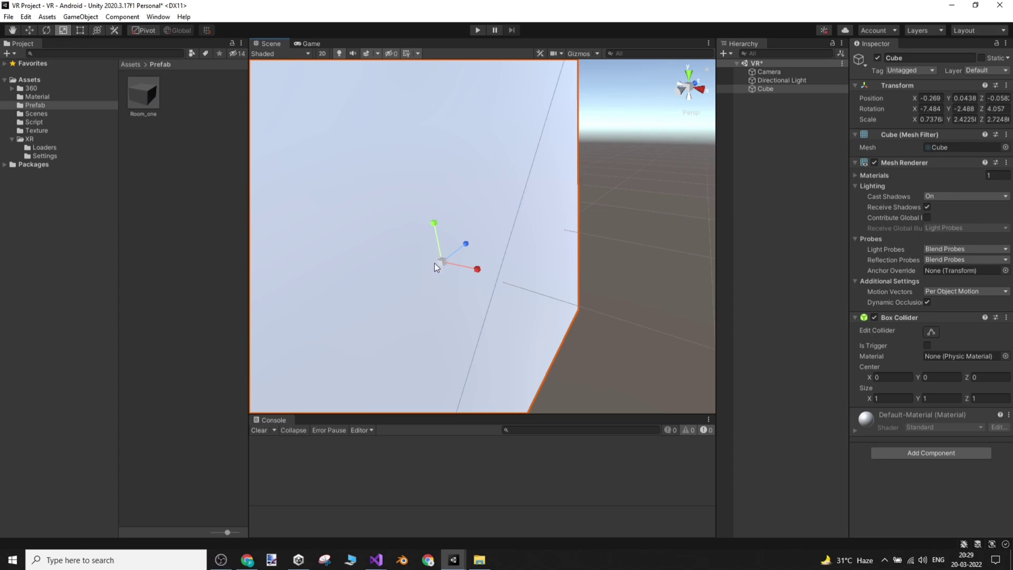
pyautogui.moveTo(437, 261); pyautogui.dragTo(529, 230, button='right')
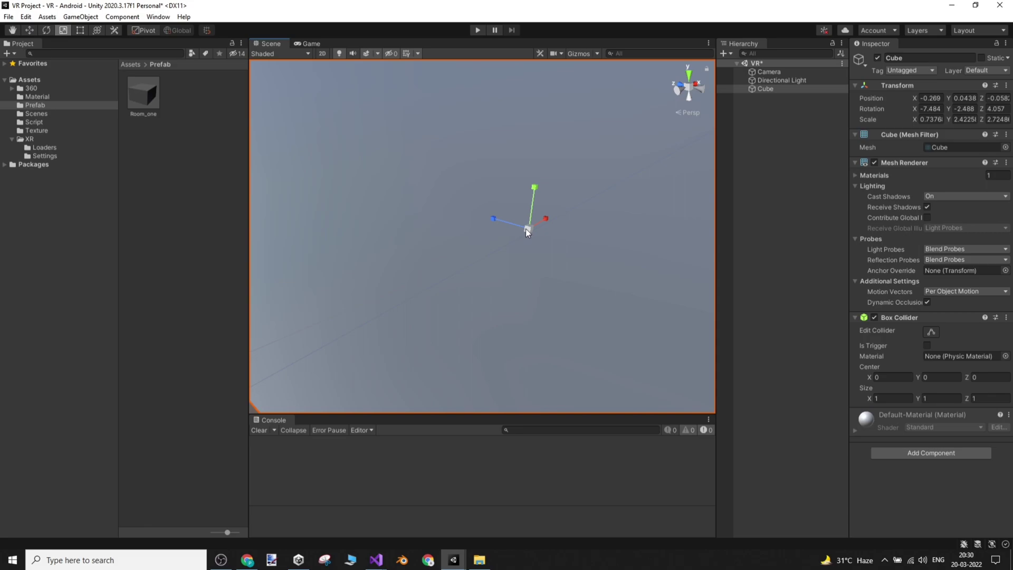
pyautogui.moveTo(515, 260); pyautogui.dragTo(493, 243, button='right')
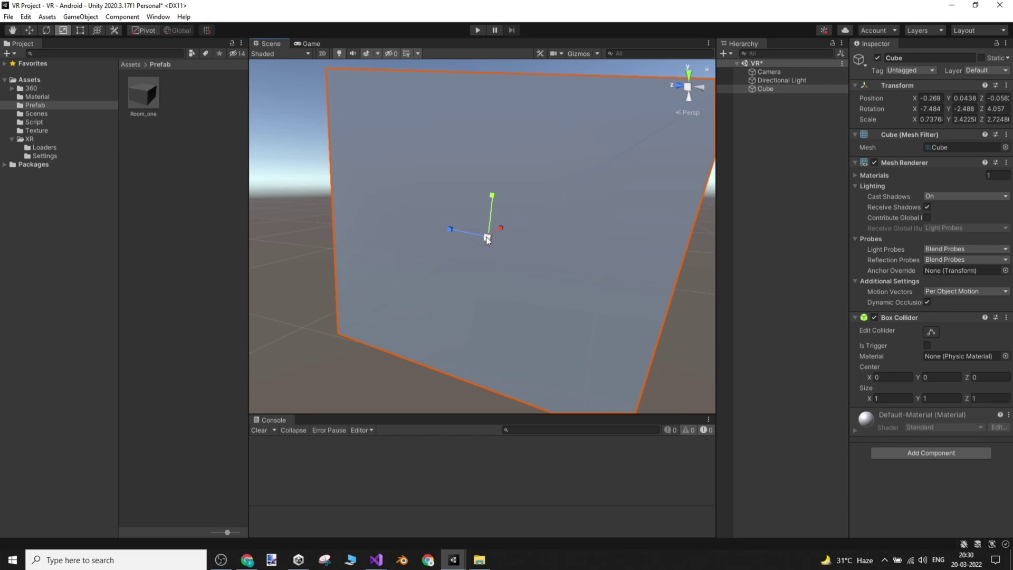
pyautogui.moveTo(486, 236); pyautogui.dragTo(452, 220)
pyautogui.click(446, 240)
pyautogui.click(497, 242)
# Choose Edit Box Collider from the available custom editor tools
pyautogui.click(113, 29)
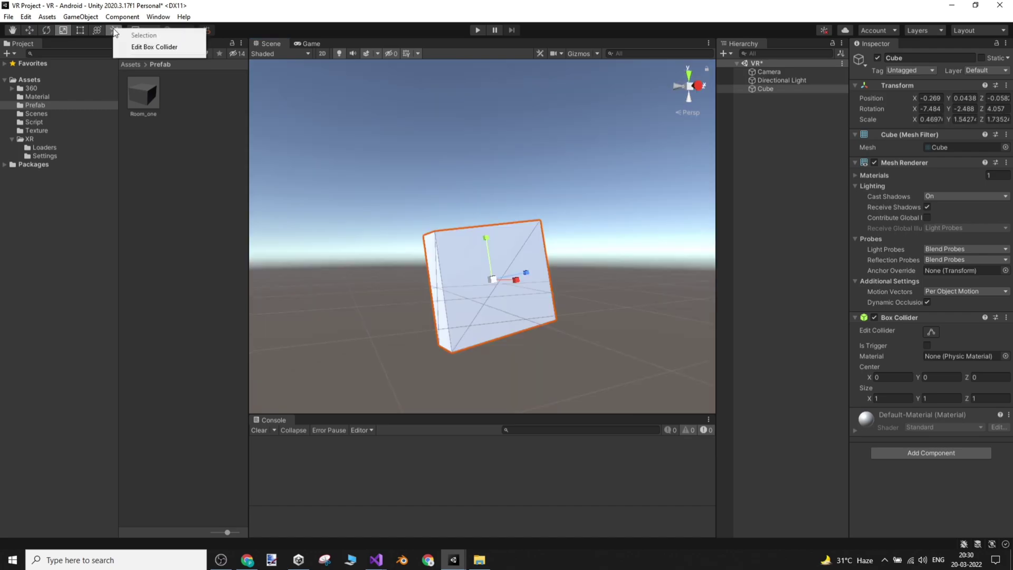
pyautogui.click(111, 58)
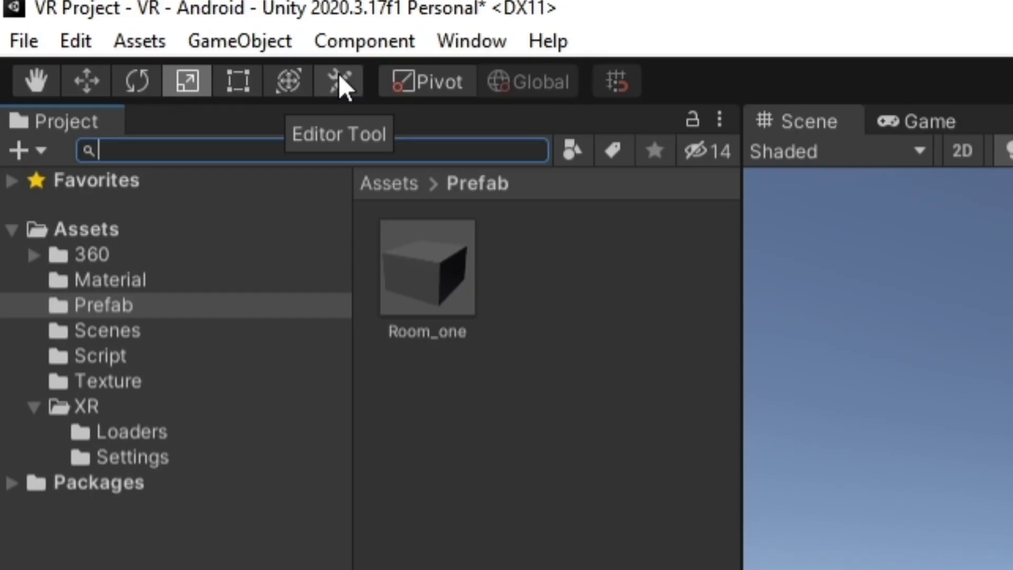
pyautogui.click(115, 28)
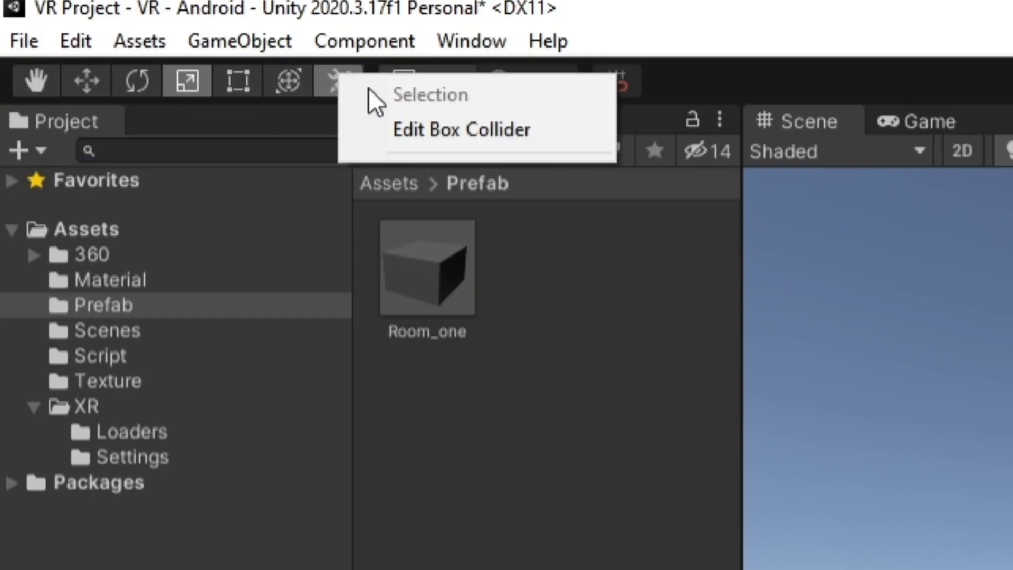
pyautogui.click(467, 130)
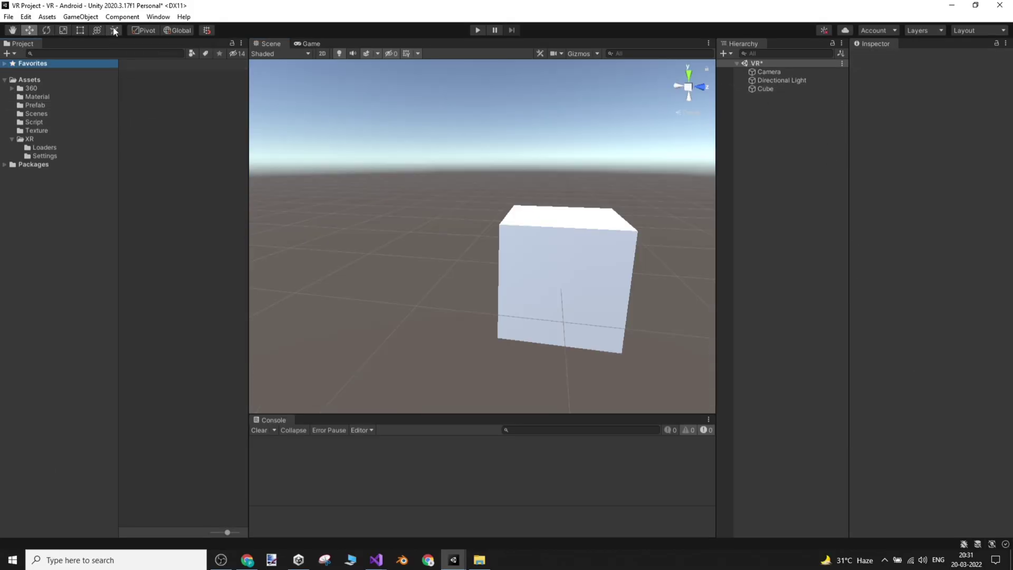
# Select the cube in the Scene view and frame it
pyautogui.moveTo(537, 210); pyautogui.dragTo(624, 220, button='right')
pyautogui.press('a')
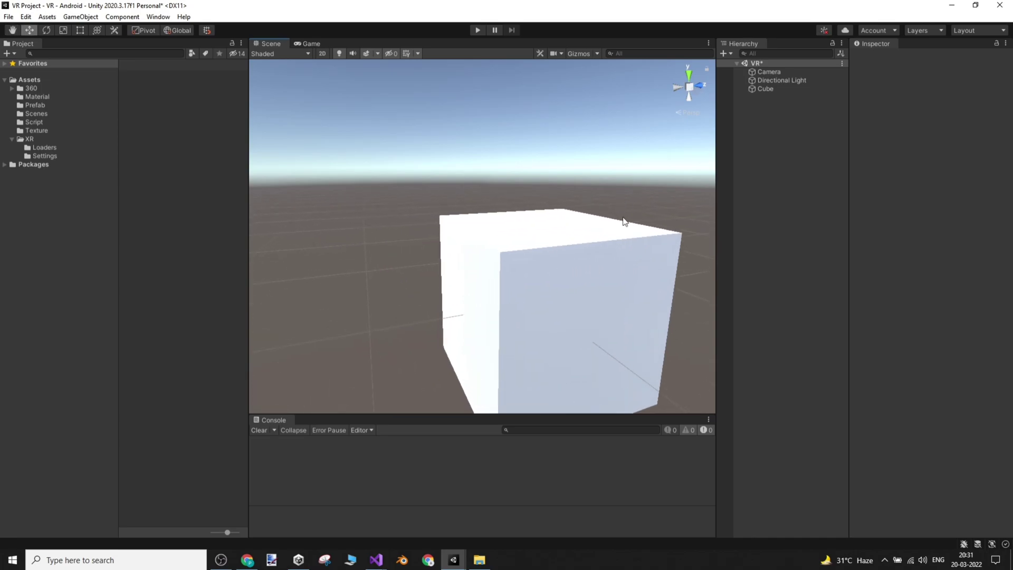
pyautogui.click(621, 224)
pyautogui.press('d')
pyautogui.moveTo(564, 194); pyautogui.dragTo(516, 217, button='right')
pyautogui.press('a')
pyautogui.press('d')
pyautogui.press('a')
pyautogui.press('w')
pyautogui.press('w')
pyautogui.press('s')
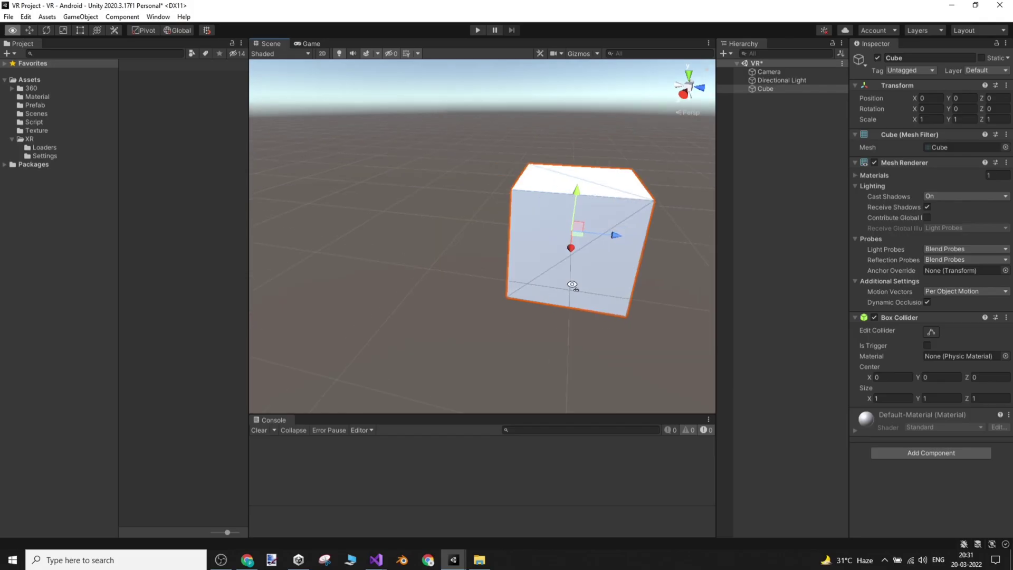
pyautogui.keyDown('alt'); pyautogui.moveTo(572, 285); pyautogui.dragTo(582, 239); pyautogui.keyUp('alt')
pyautogui.press('f')
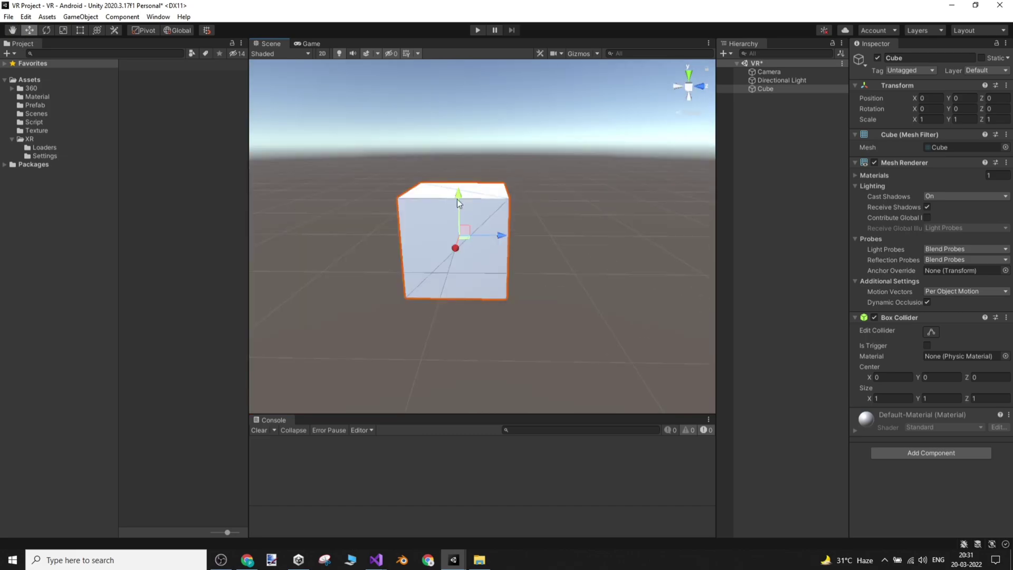
# Disable the cube's Mesh Renderer and turn on Edit Collider for its Box Collider
pyautogui.click(874, 162)
pyautogui.moveTo(591, 225); pyautogui.dragTo(549, 221, button='right')
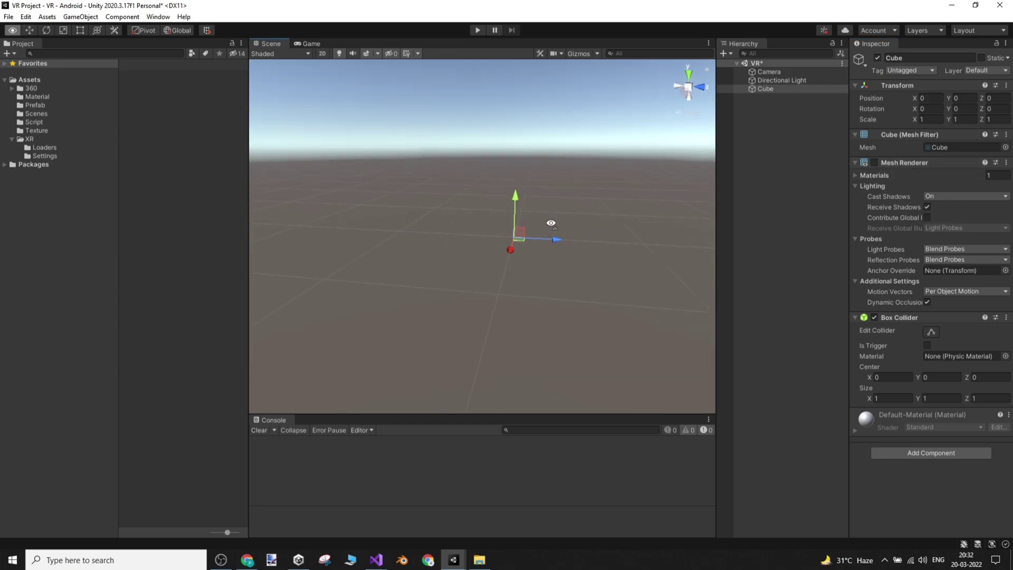
pyautogui.click(902, 318)
pyautogui.click(903, 317)
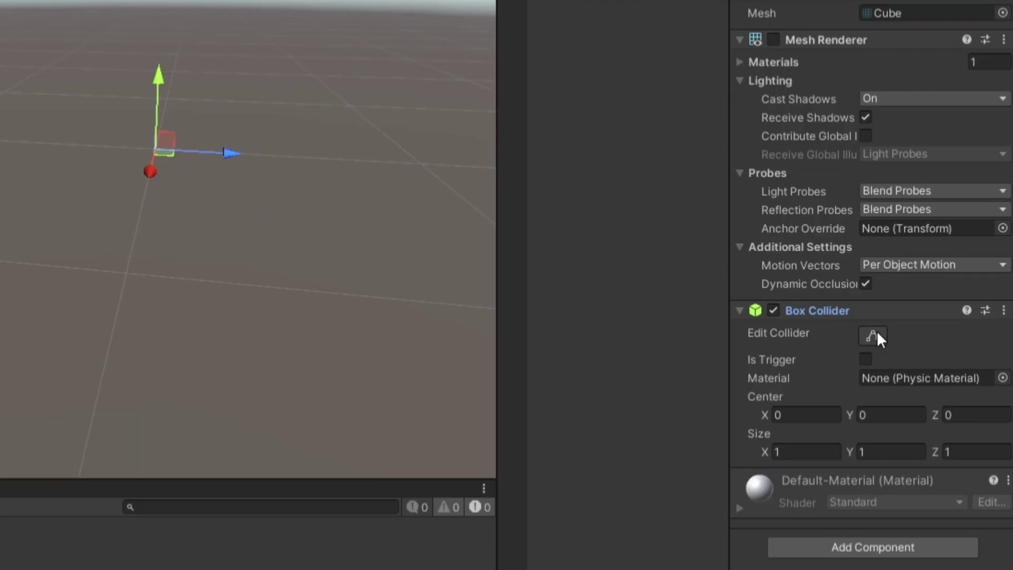
pyautogui.click(874, 335)
# Resize the Box Collider with its face handles to about 1.40 by 1.17 by 1.60
pyautogui.moveTo(191, 242); pyautogui.dragTo(249, 244, button='right')
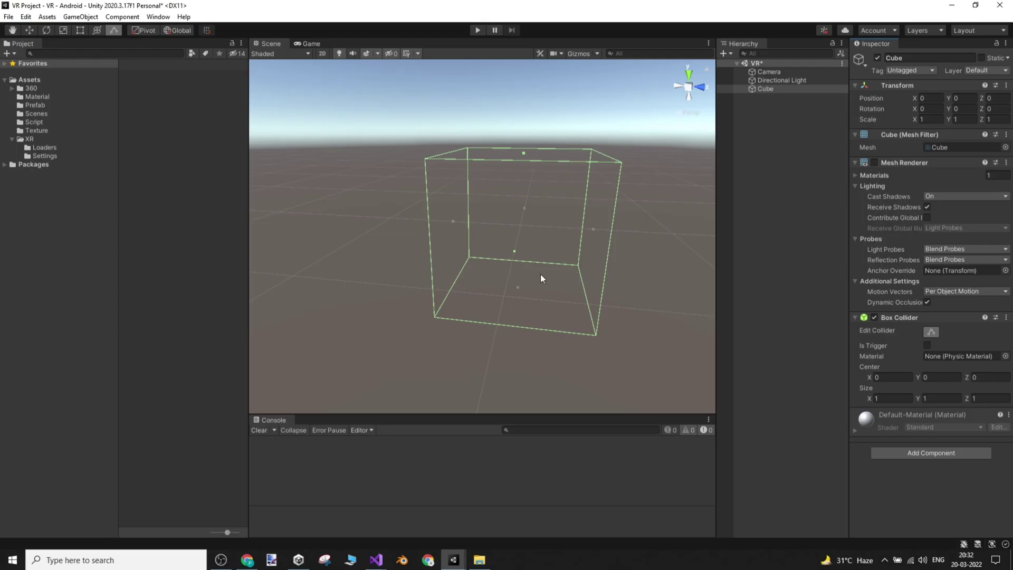
pyautogui.moveTo(575, 279); pyautogui.dragTo(579, 280, button='right')
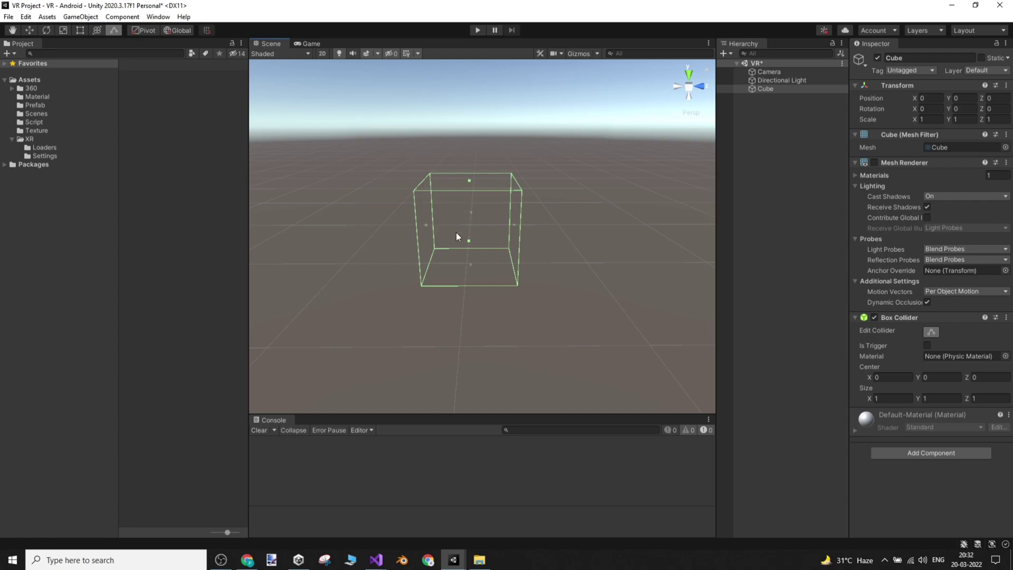
pyautogui.moveTo(434, 211); pyautogui.dragTo(484, 242, button='right')
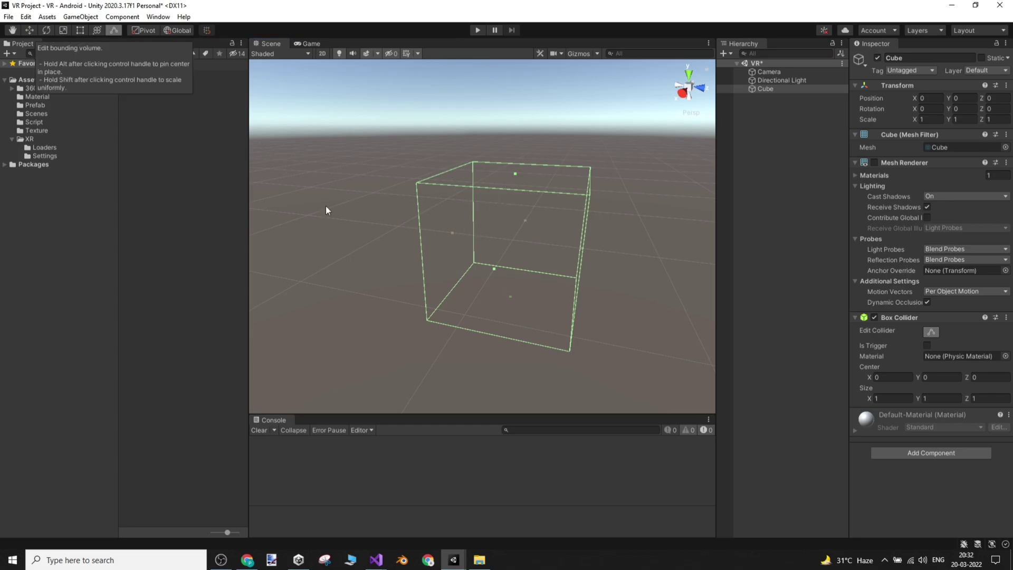
pyautogui.moveTo(492, 267); pyautogui.dragTo(464, 337)
pyautogui.moveTo(513, 175); pyautogui.dragTo(516, 126)
pyautogui.moveTo(448, 214); pyautogui.dragTo(378, 210)
pyautogui.moveTo(472, 297); pyautogui.dragTo(475, 274)
pyautogui.moveTo(495, 193); pyautogui.dragTo(520, 211)
# Re-enable the cube's Mesh Renderer to compare the mesh with the resized collider bounds
pyautogui.moveTo(602, 246); pyautogui.dragTo(663, 270, button='right')
pyautogui.press('s')
pyautogui.press('w')
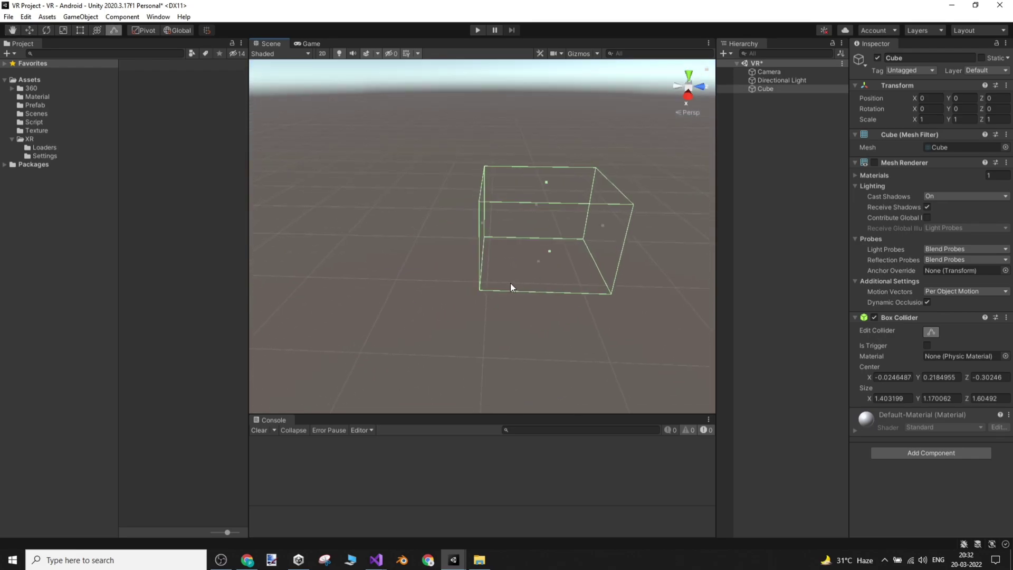
pyautogui.moveTo(559, 312); pyautogui.dragTo(578, 273, button='right')
pyautogui.keyDown('alt'); pyautogui.moveTo(578, 272); pyautogui.dragTo(337, 253); pyautogui.keyUp('alt')
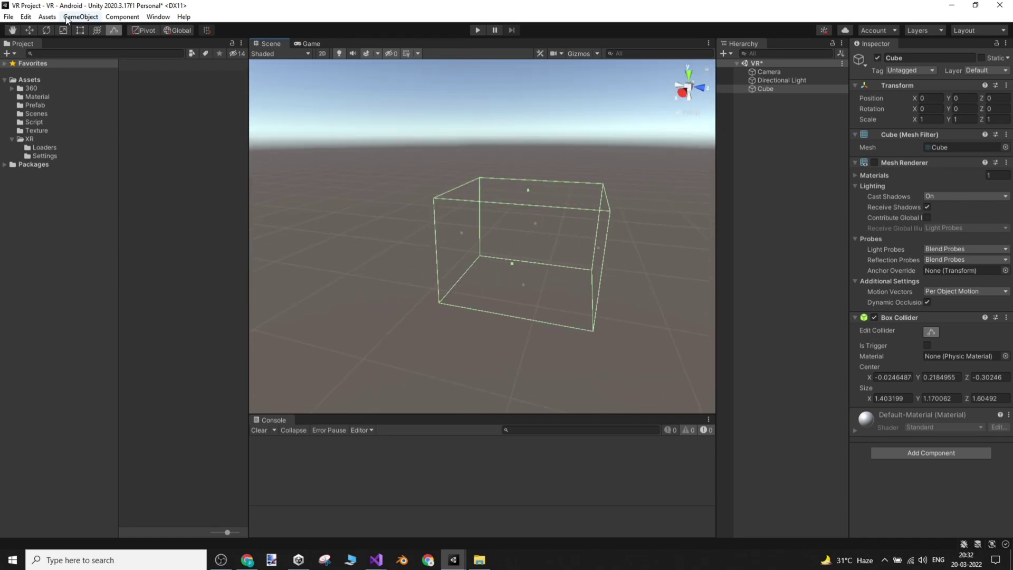
pyautogui.click(875, 162)
pyautogui.keyDown('alt'); pyautogui.moveTo(584, 230); pyautogui.dragTo(480, 237); pyautogui.keyUp('alt')
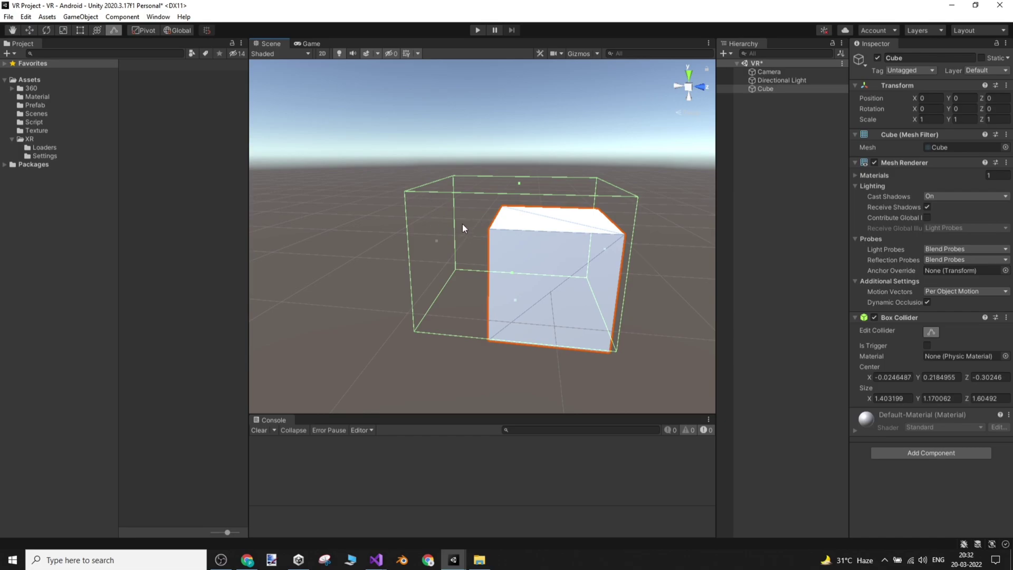
# Reset the cube's Transform and Box Collider components to their default values
pyautogui.rightClick(890, 86)
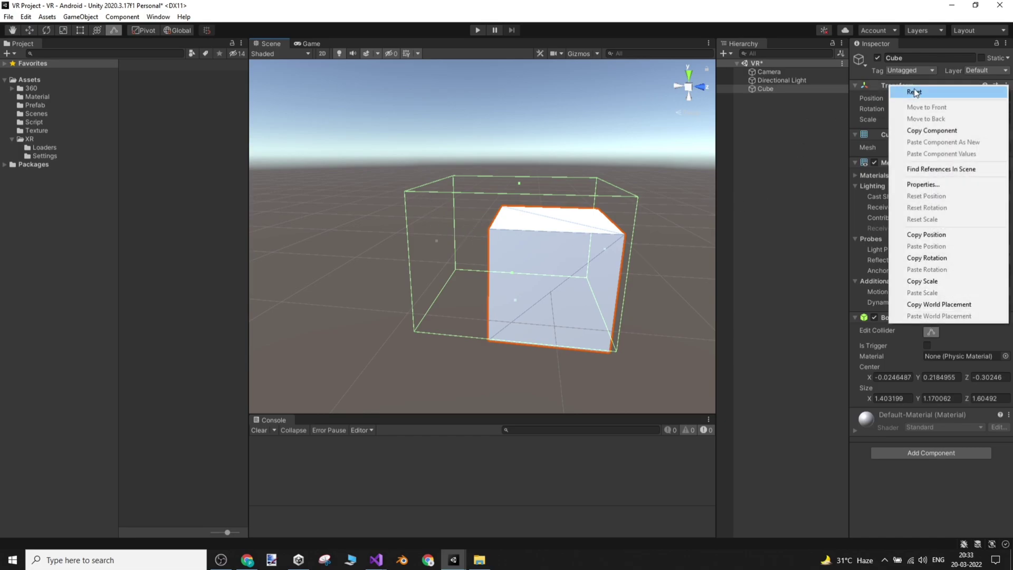
pyautogui.click(898, 92)
pyautogui.rightClick(888, 317)
pyautogui.click(911, 323)
pyautogui.moveTo(553, 261); pyautogui.dragTo(597, 249, button='right')
pyautogui.press('w')
pyautogui.press('d')
pyautogui.press('s')
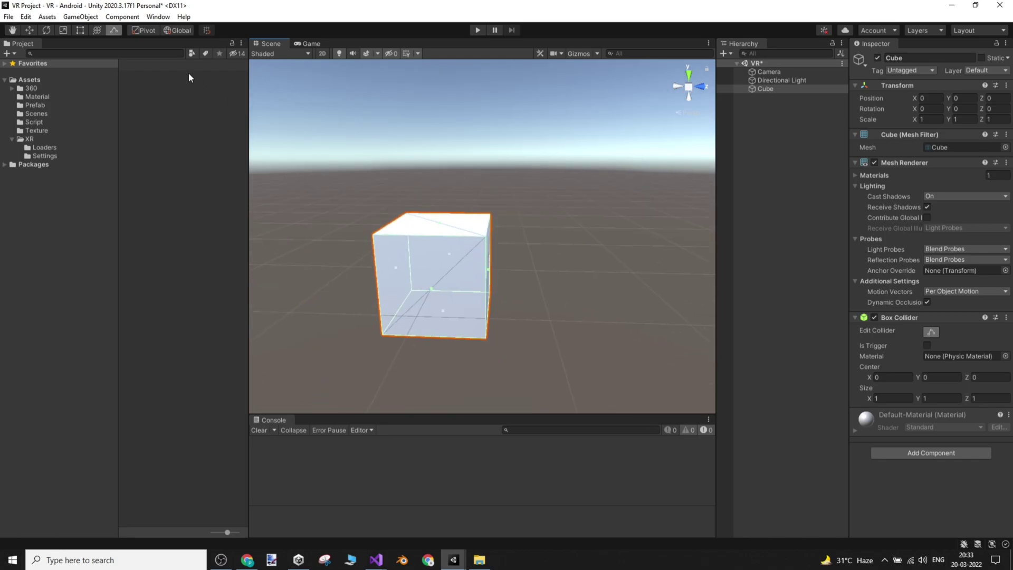
# Activate the Move tool and shift the cube to about X -0.345 and Z 0.082
pyautogui.click(26, 30)
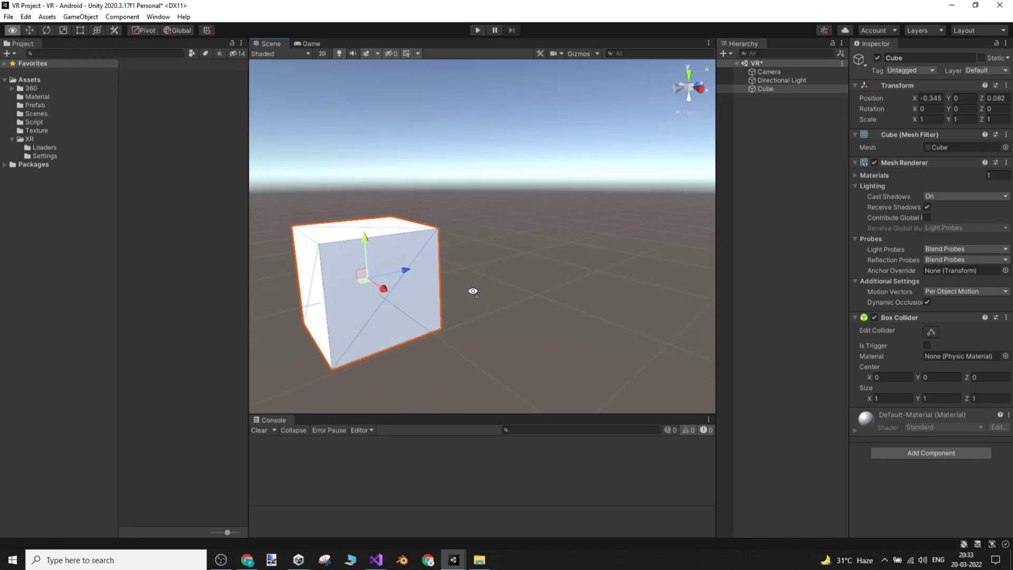
pyautogui.moveTo(473, 290); pyautogui.dragTo(396, 297, button='right')
pyautogui.press('a')
pyautogui.press('s')
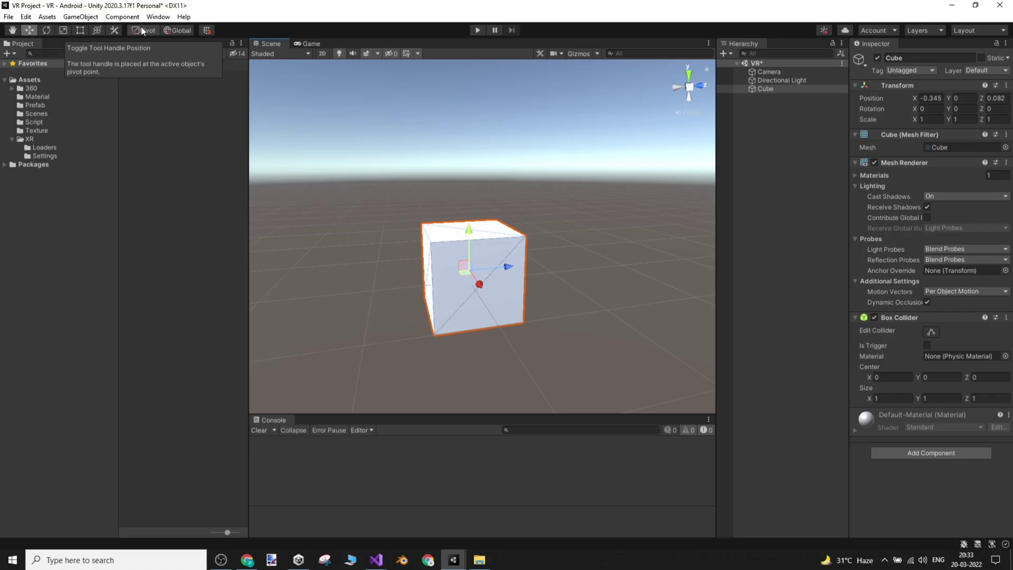
pyautogui.press('d')
pyautogui.moveTo(619, 275); pyautogui.dragTo(615, 295, button='right')
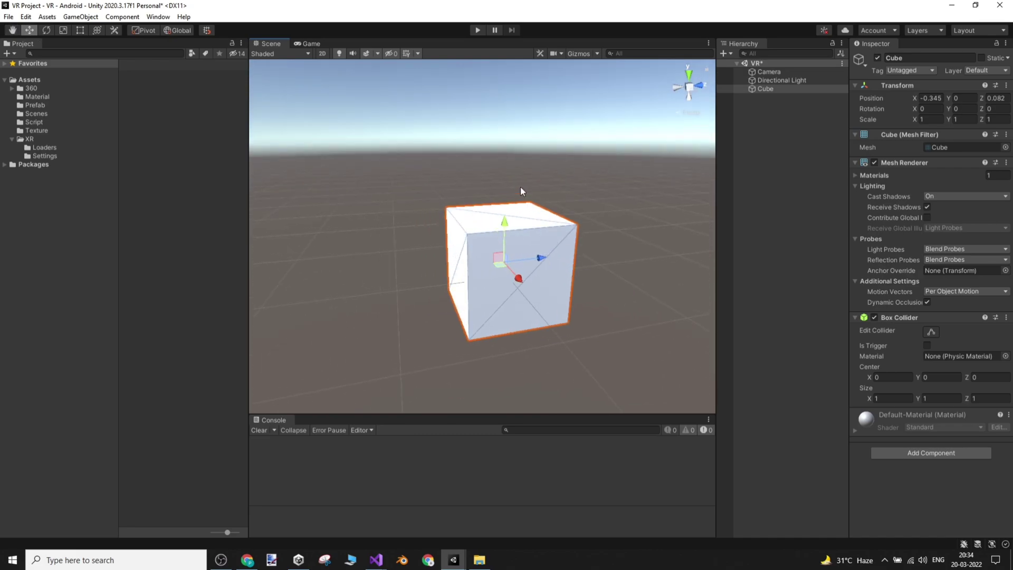